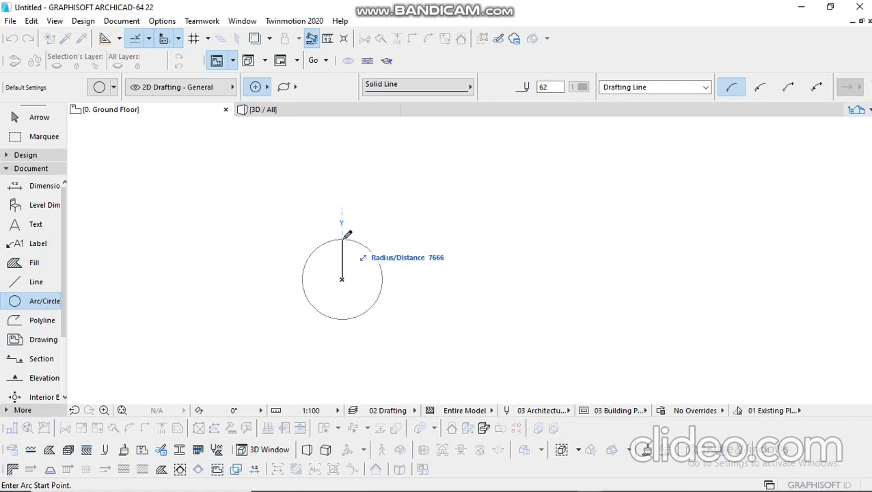
Complete the circle around the placed centre point with a radius of 600.
type("600")
key("Return")
left_click(342, 277)
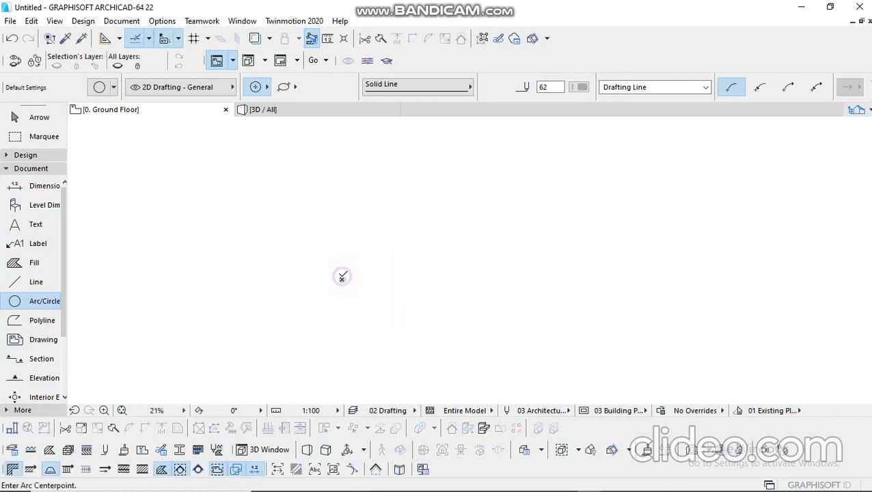
Draw a second, concentric circle inside the first one with a radius of 400.
scroll(342, 279, "up", 10)
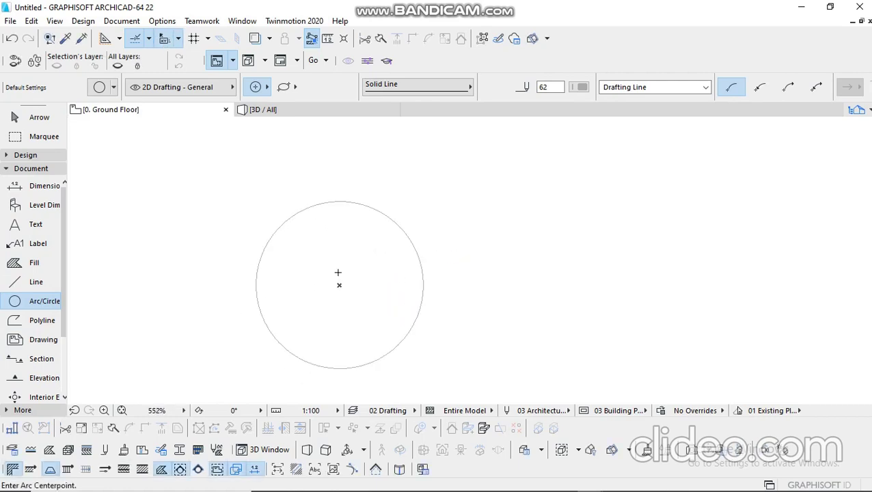
left_click(340, 285)
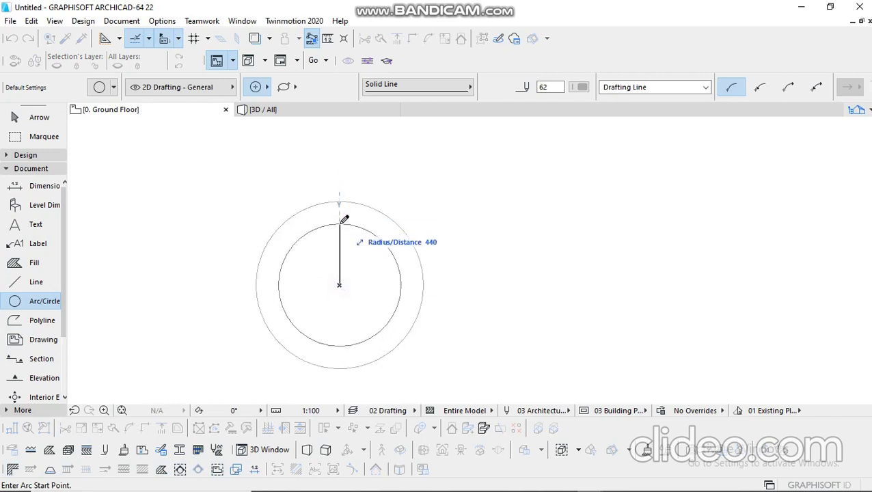
type("400")
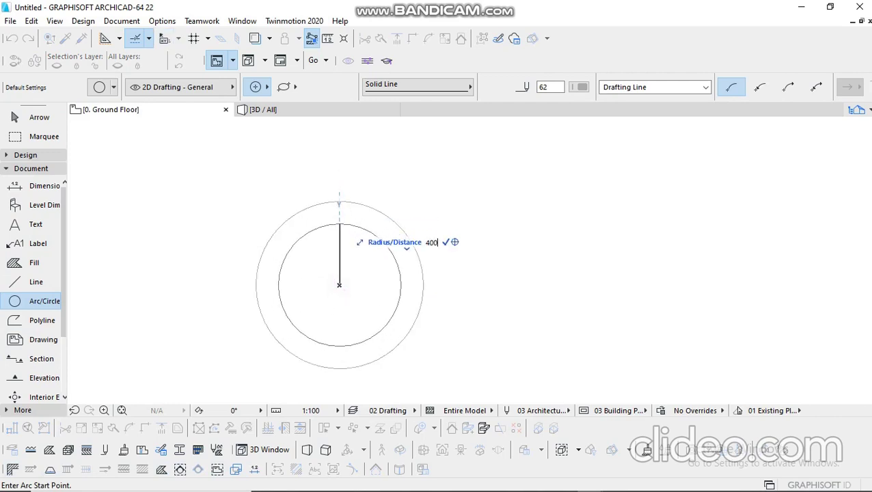
key("Return")
left_click(343, 225)
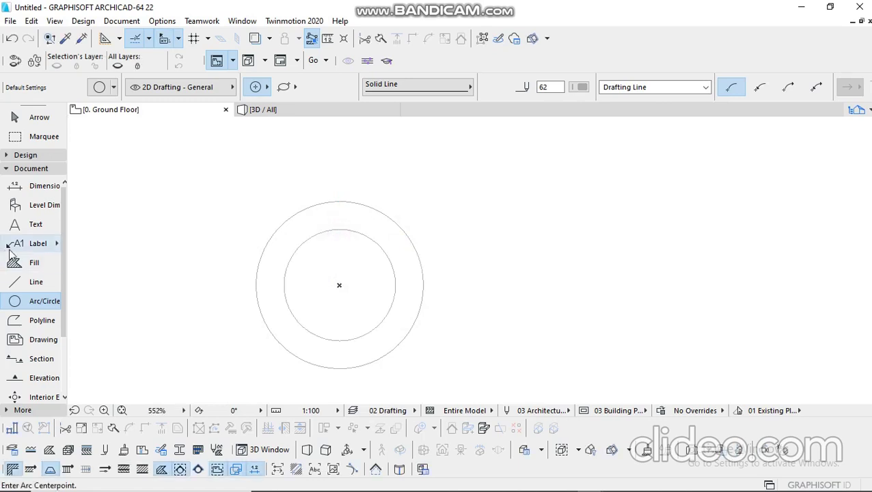
left_click(45, 155)
left_click(31, 172)
key("ctrl+t")
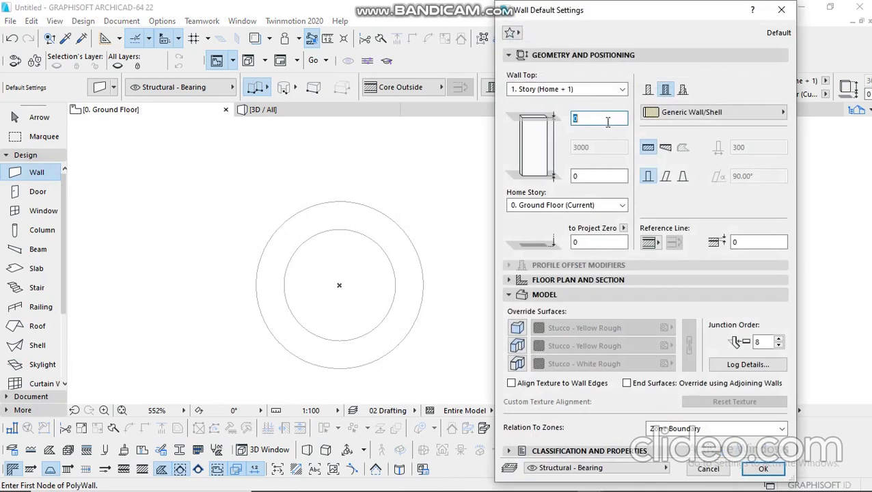
left_click(648, 90)
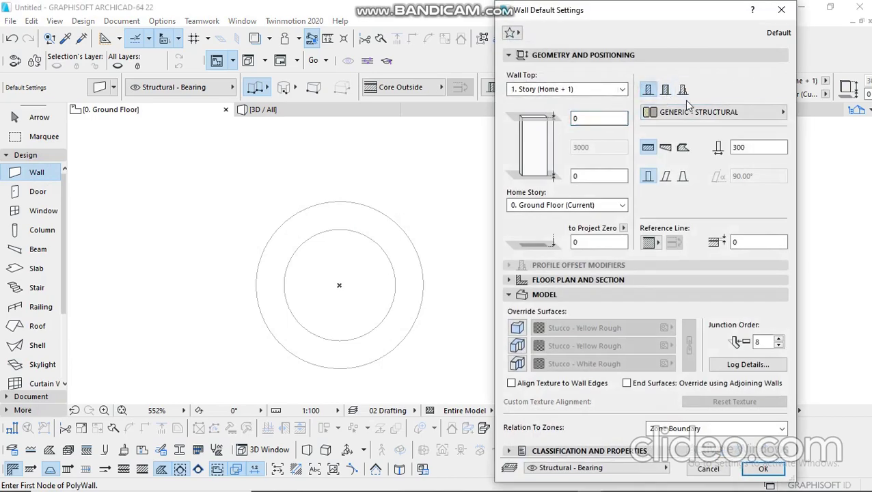
left_click(711, 112)
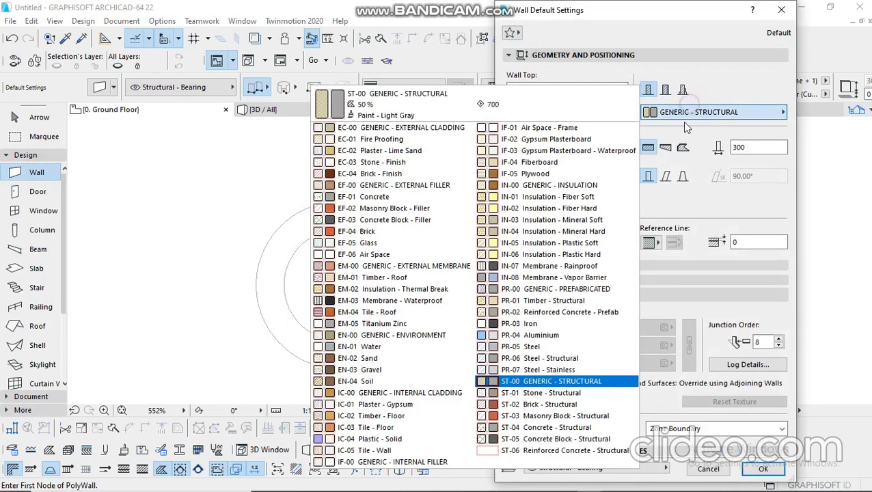
left_click(355, 243)
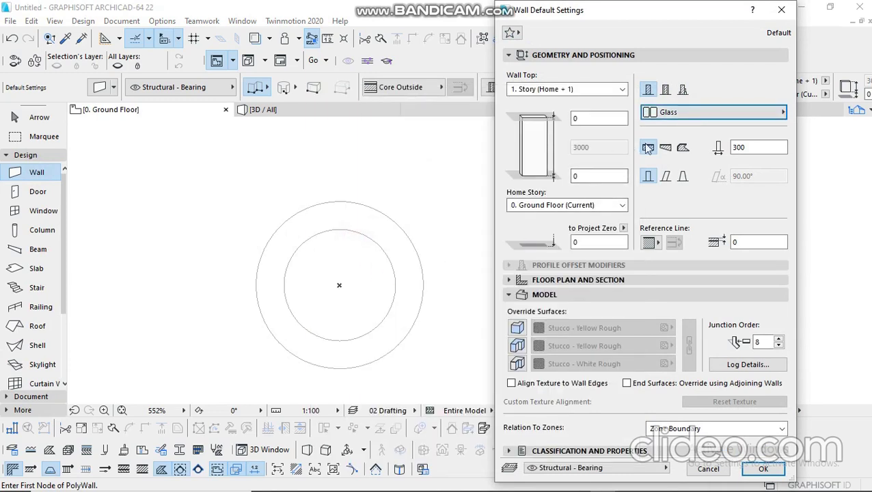
left_click(612, 94)
left_click(565, 132)
double_click(602, 149)
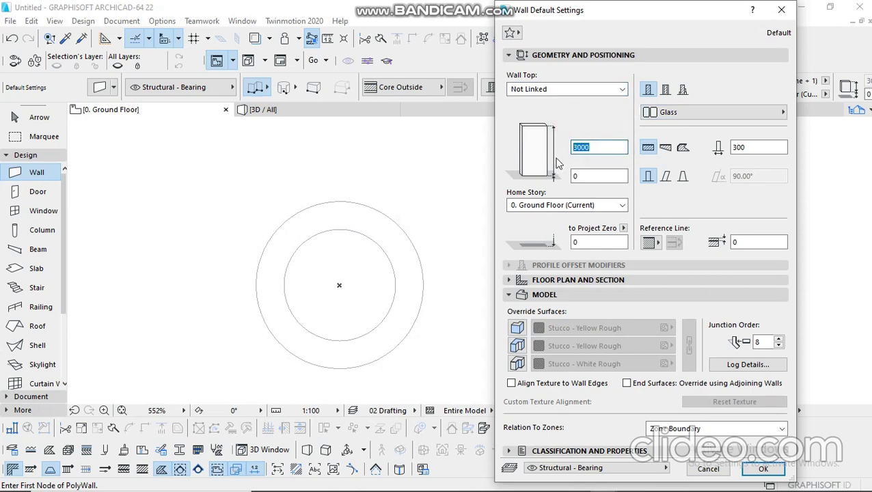
left_click(782, 9)
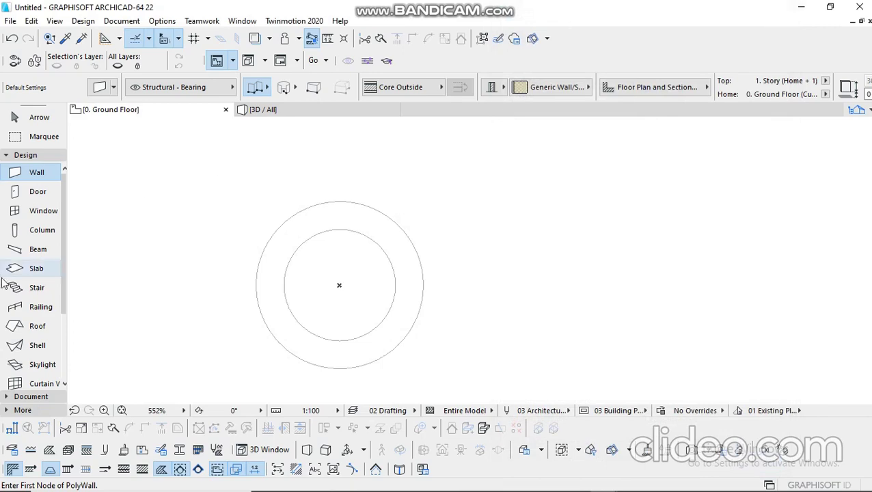
Set the slab defaults to a basic structure with a thickness of 30 and the Glass building material.
double_click(37, 268)
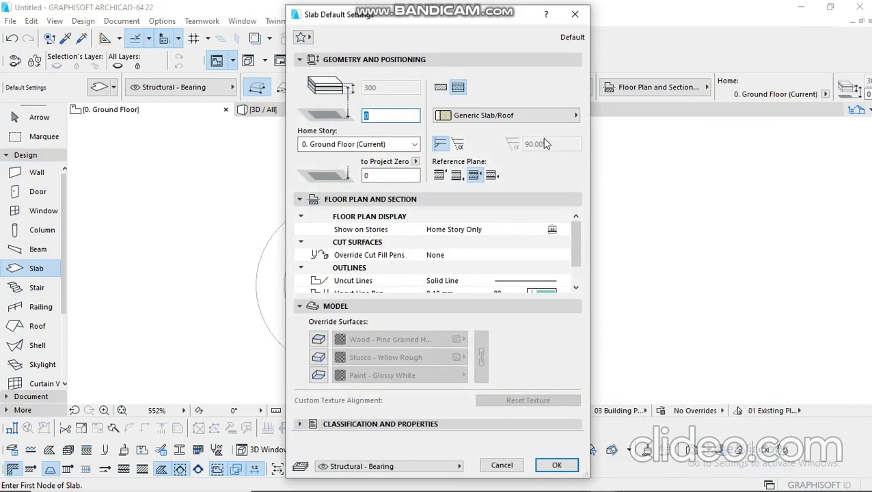
left_click(441, 88)
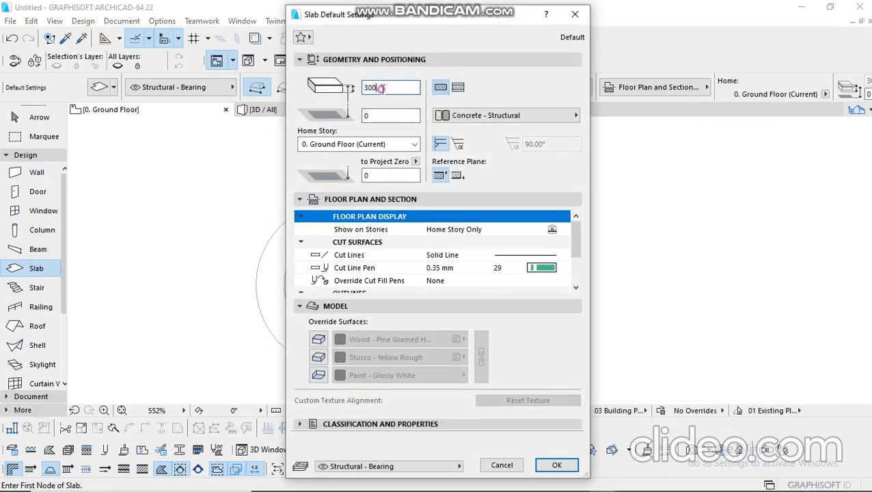
left_click(449, 117)
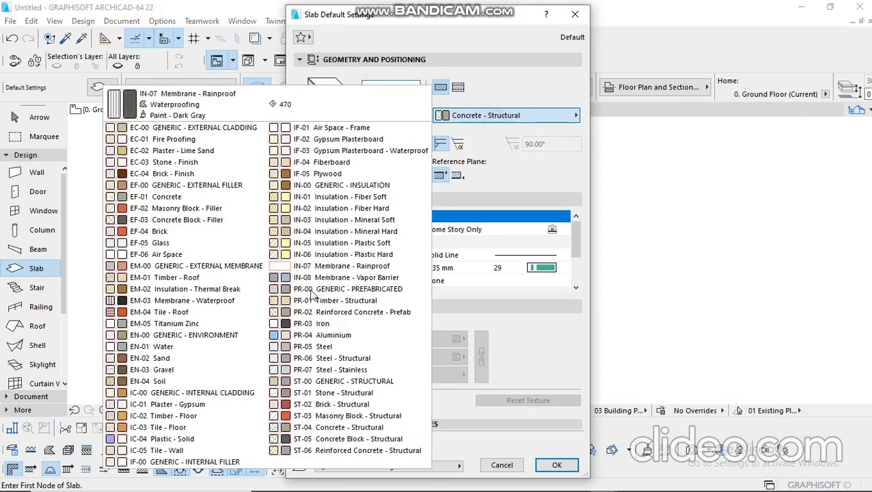
left_click(161, 243)
Override the top, edge and bottom surfaces in the slab defaults with Glass - Blue, linking all three.
left_click(319, 339)
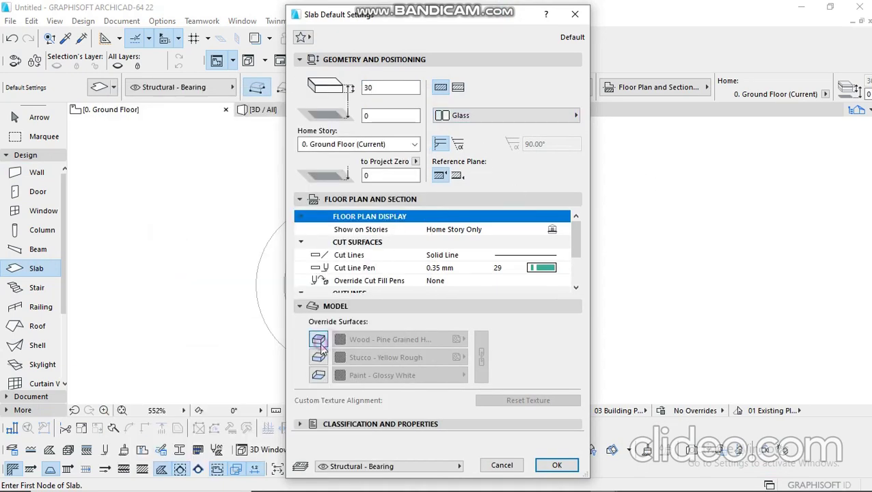
left_click(318, 357)
left_click(318, 375)
left_click(382, 340)
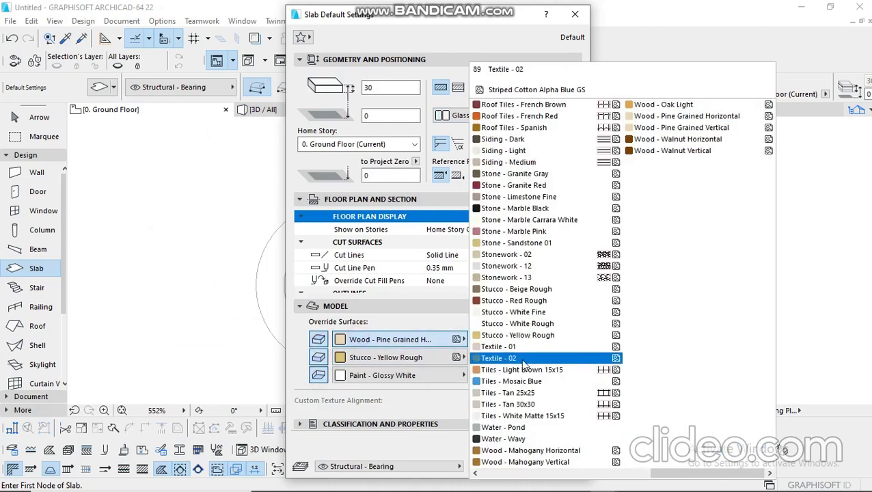
scroll(513, 366, "up", 5)
left_click(501, 428)
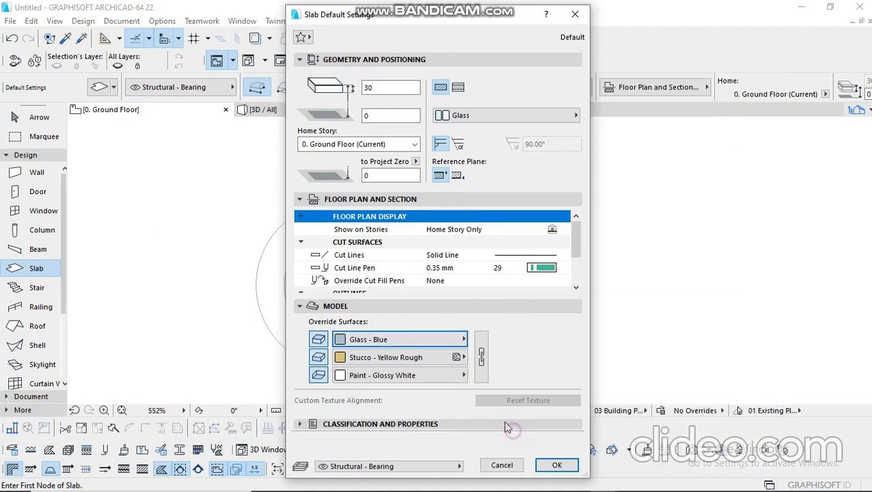
left_click(481, 356)
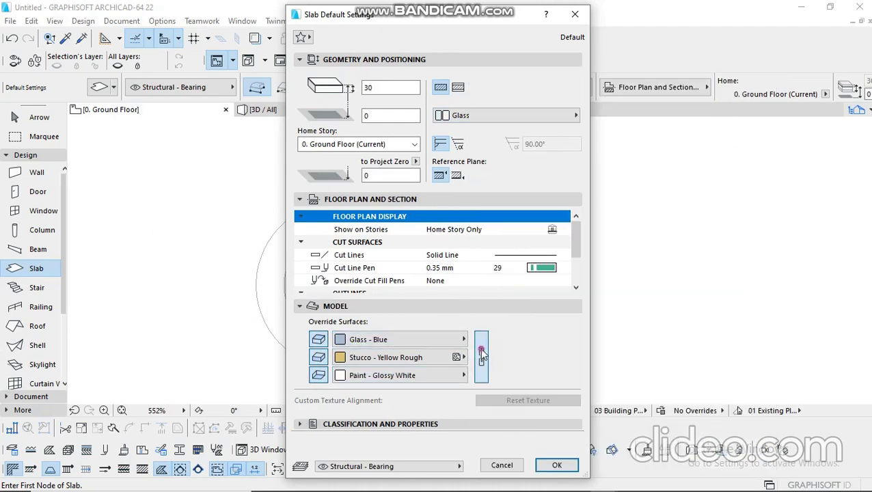
Set the slab's offset to the home story to 500 and create the glass slab from the outer circle.
left_click(380, 116)
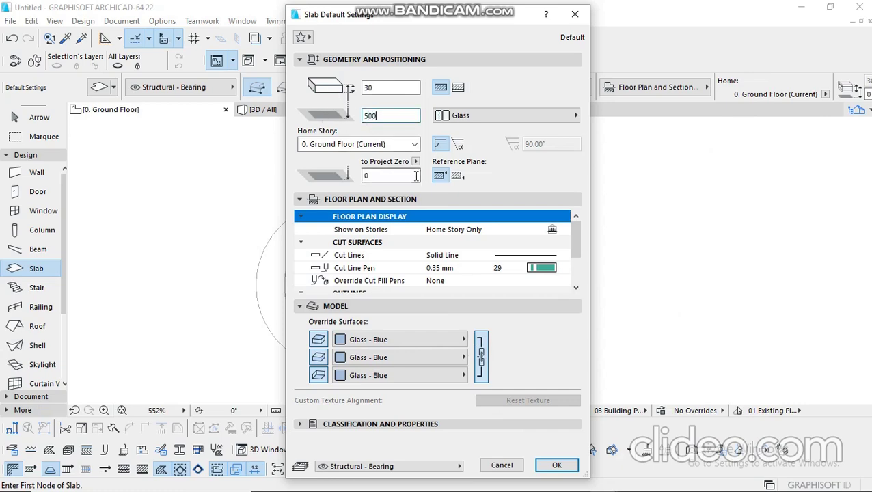
left_click(557, 465)
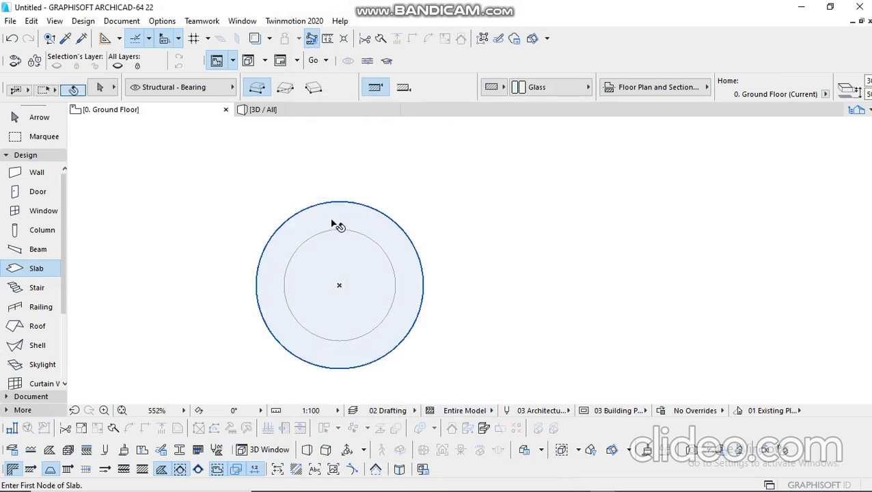
left_click(335, 225)
left_click(492, 229)
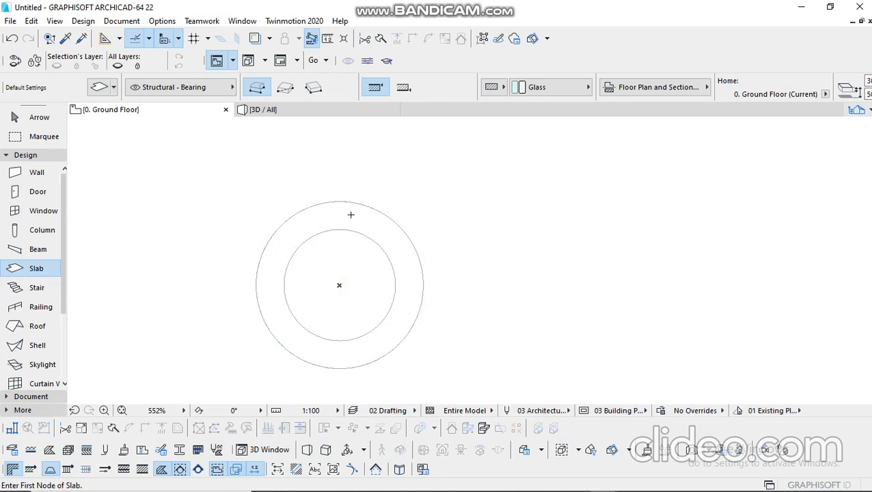
Place a copy of the round glass slab about 1481 away at an angle of 0°.
left_click(341, 216, "shift")
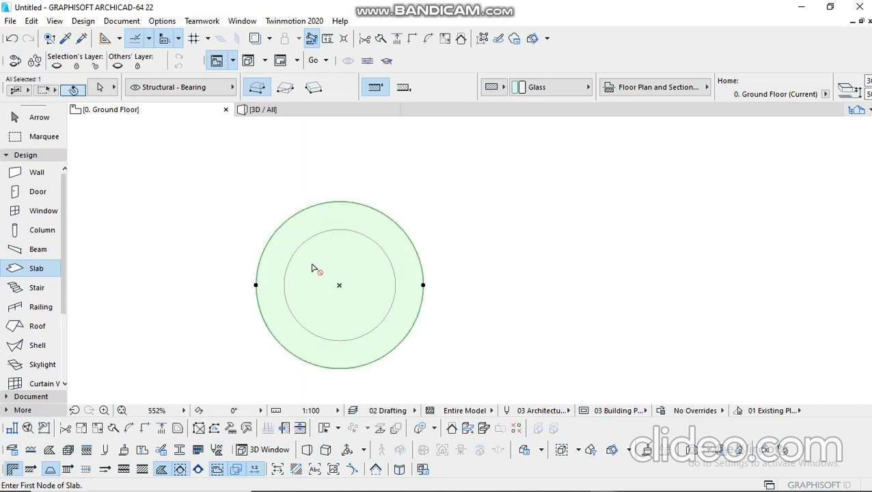
key("ctrl+shift+d")
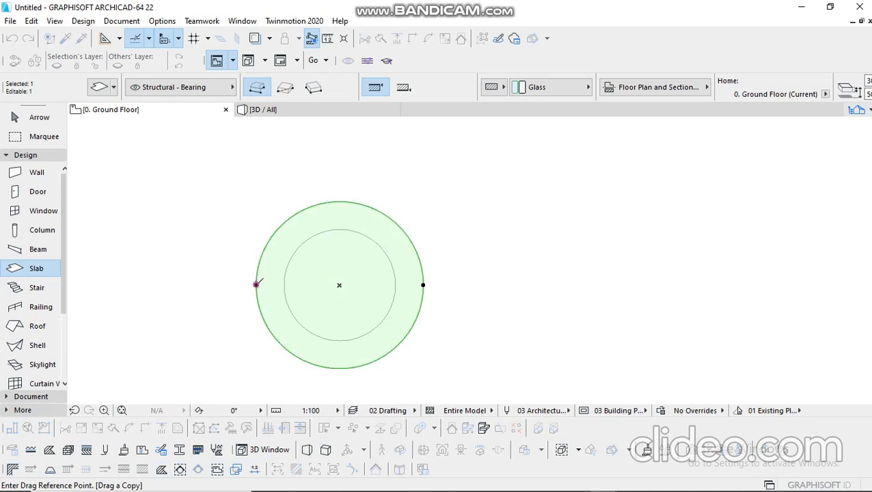
left_click(256, 285)
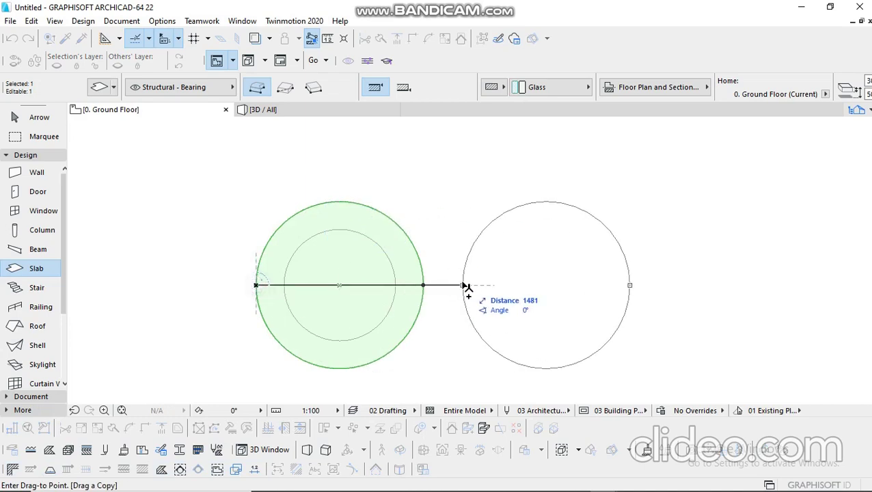
left_click(464, 285)
Move the inner drafting circle from the original slab's centre to the centre of the copied slab.
left_click(349, 232, "shift")
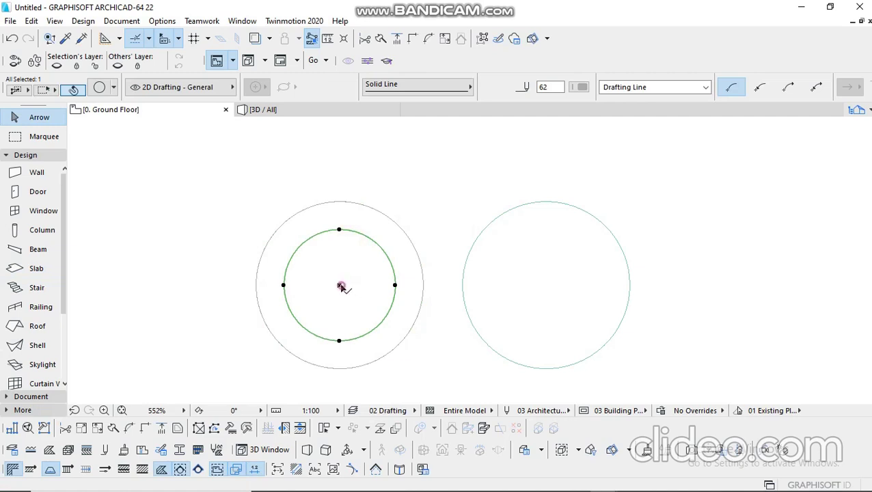
left_click(340, 286)
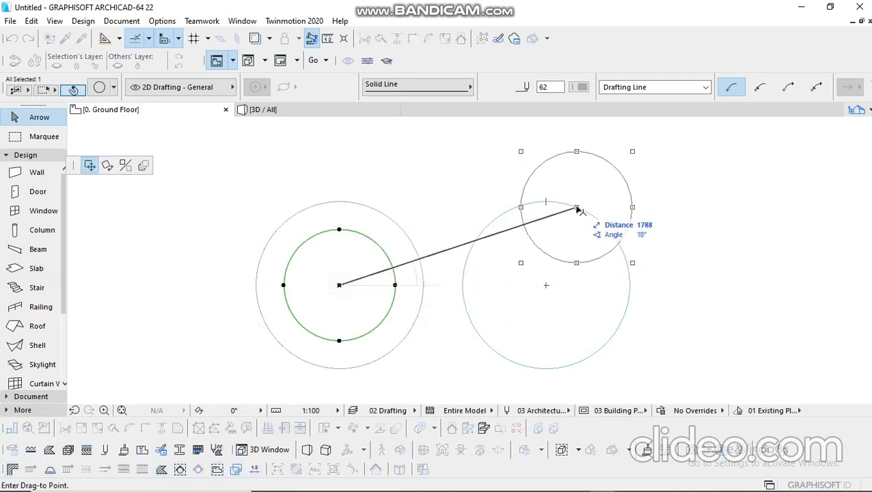
left_click(546, 286)
left_click(566, 191)
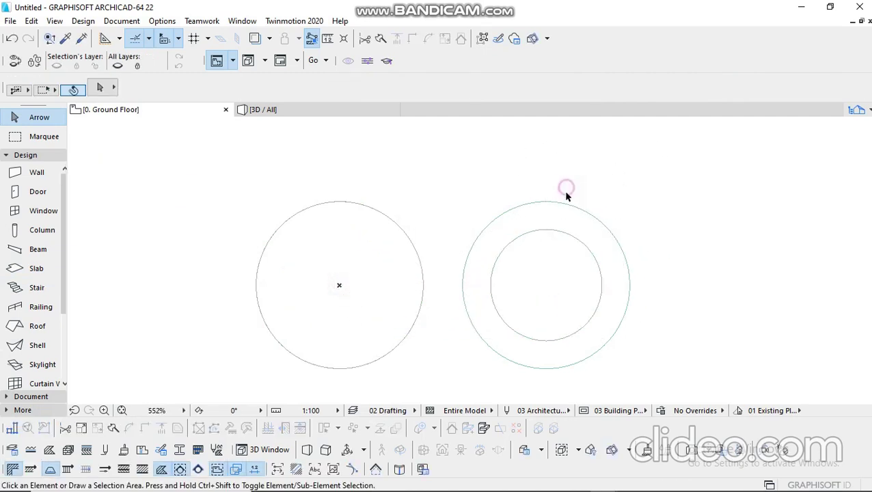
Cut a hole in the copied slab along the inner circle using the Magic Wand.
left_click(554, 220, "alt")
key("space")
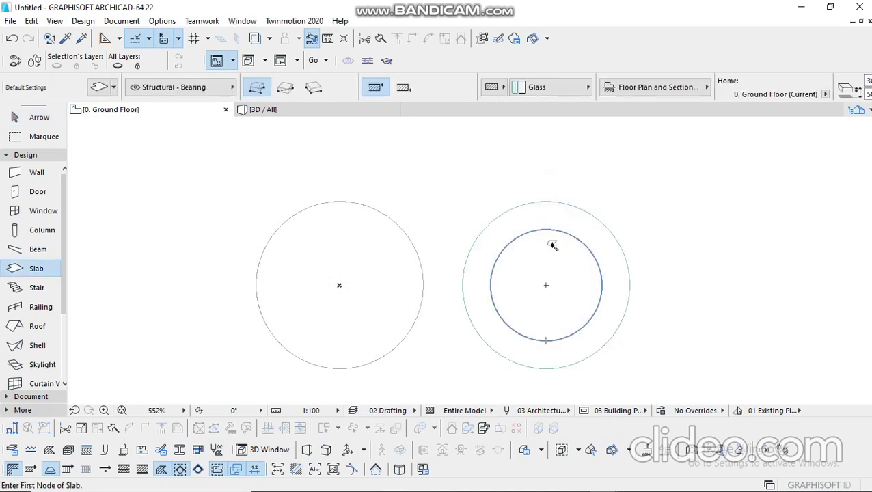
left_click(551, 244)
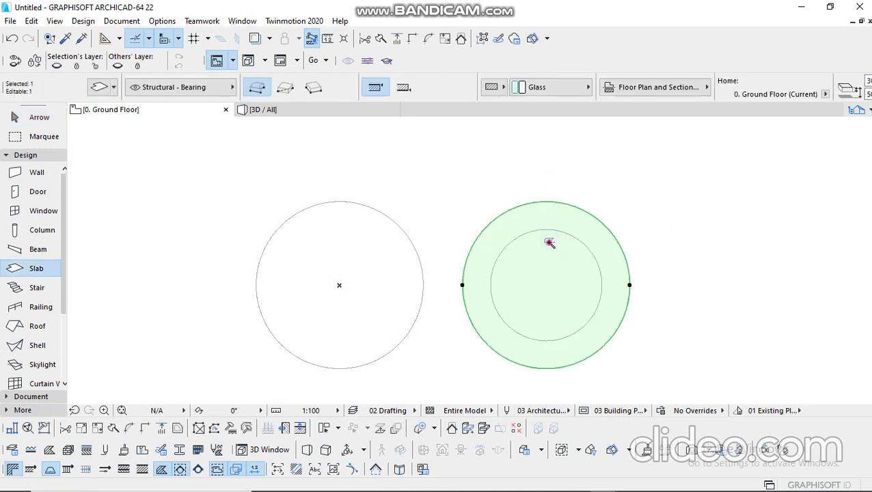
left_click(622, 161)
key("Escape")
Select the ring-shaped slab and open its offset height for editing.
left_click(513, 220)
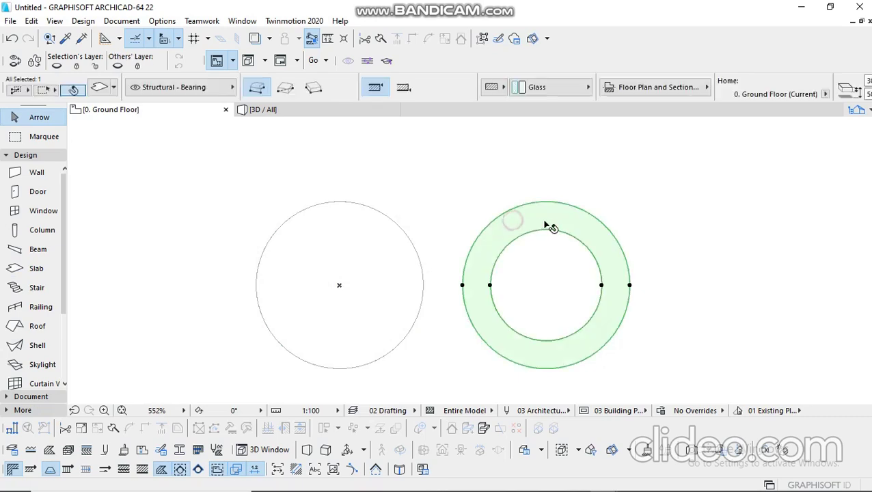
scroll(700, 97, "down", 2)
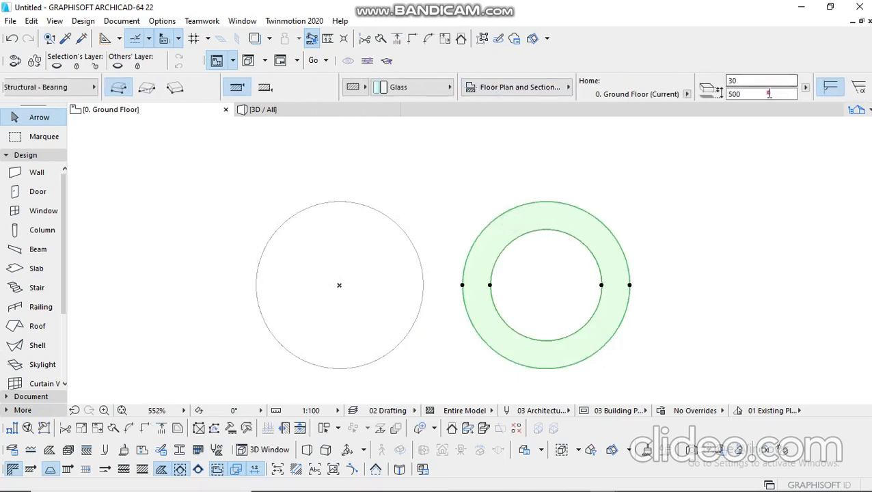
left_click(769, 94)
left_click(686, 231)
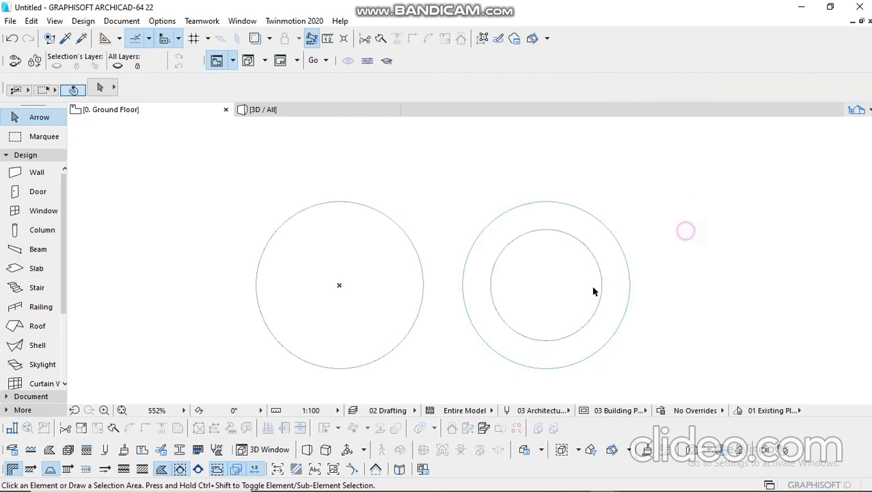
Delete the drafting circle that overlaps the outline of the original solid slab.
left_click(625, 286)
left_click(238, 190)
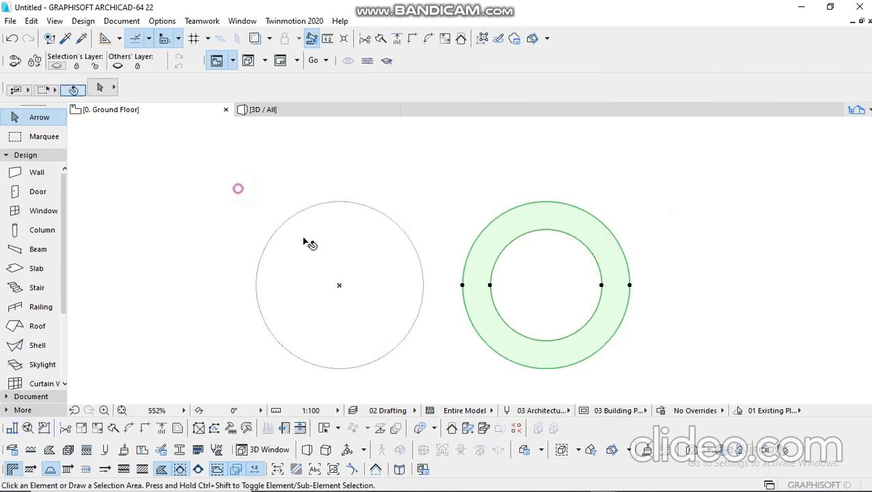
left_click(370, 261)
left_click(237, 199)
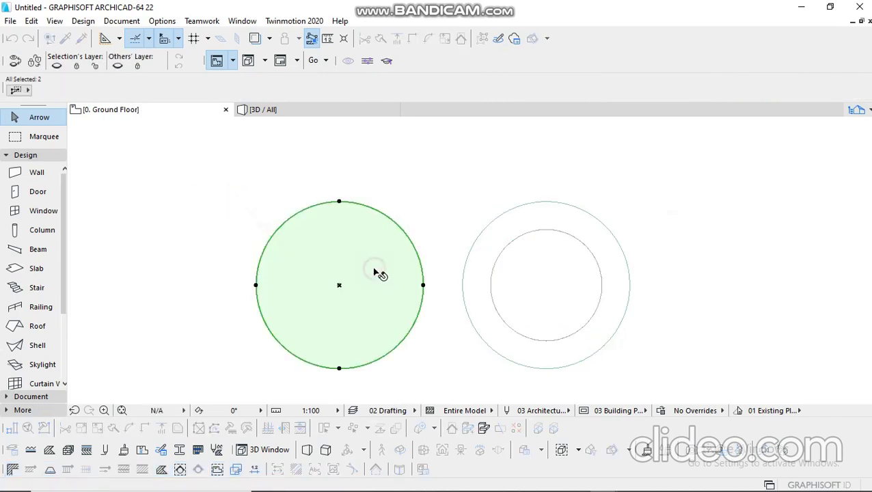
left_click(399, 261)
left_click(573, 248)
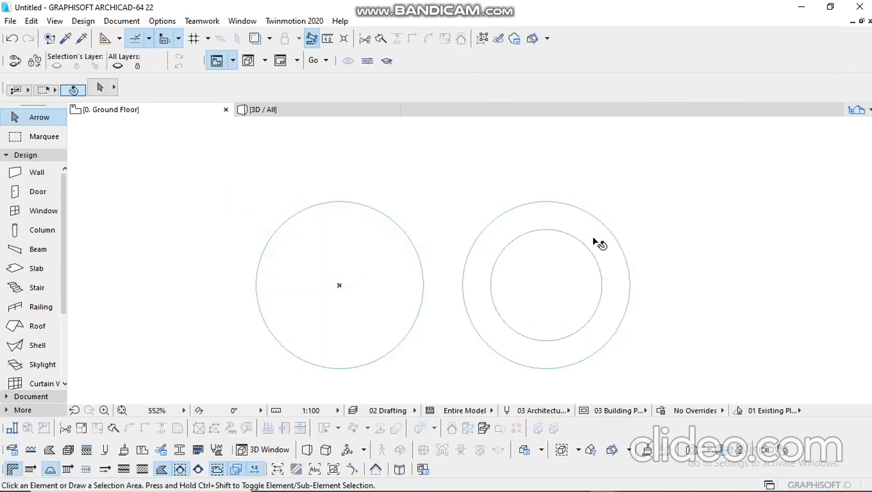
Move the ring-shaped slab onto the solid slab so their outer circles coincide.
left_click(622, 274)
left_click(630, 286)
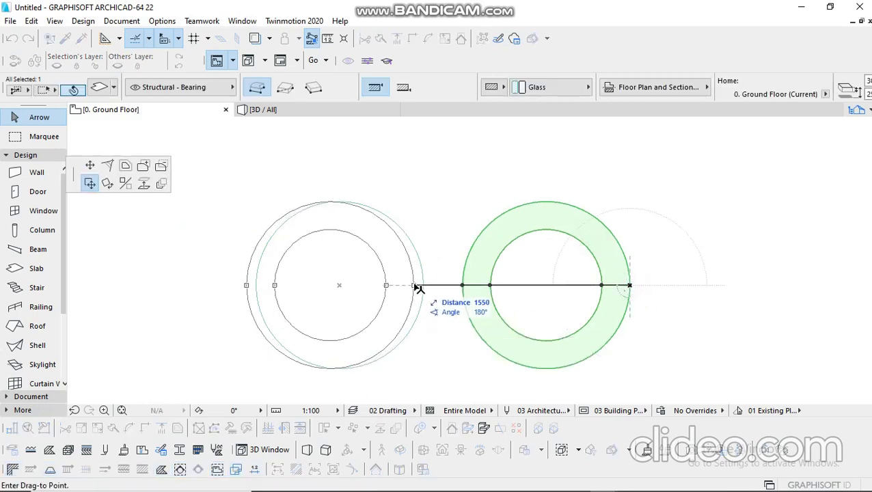
left_click(424, 286)
Delete the leftover drafting circle beside the stacked slabs.
left_click(471, 209)
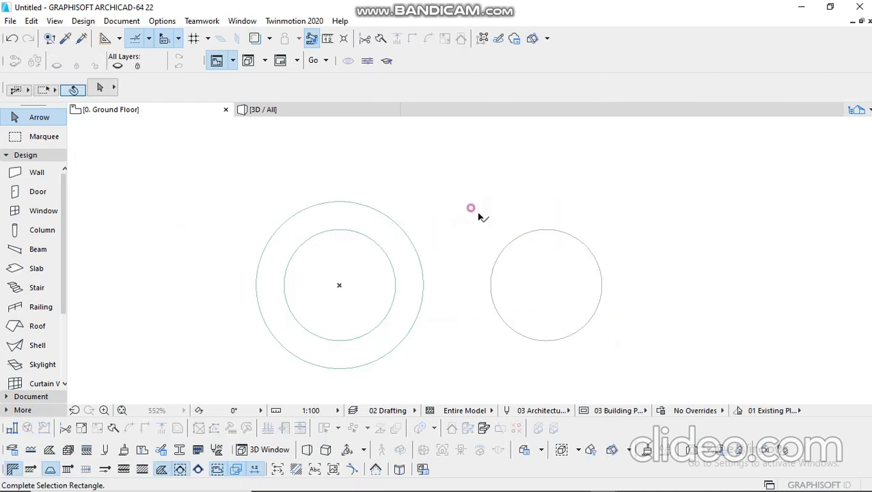
left_click(746, 336)
key("Delete")
middle_click_drag(349, 306, 377, 285)
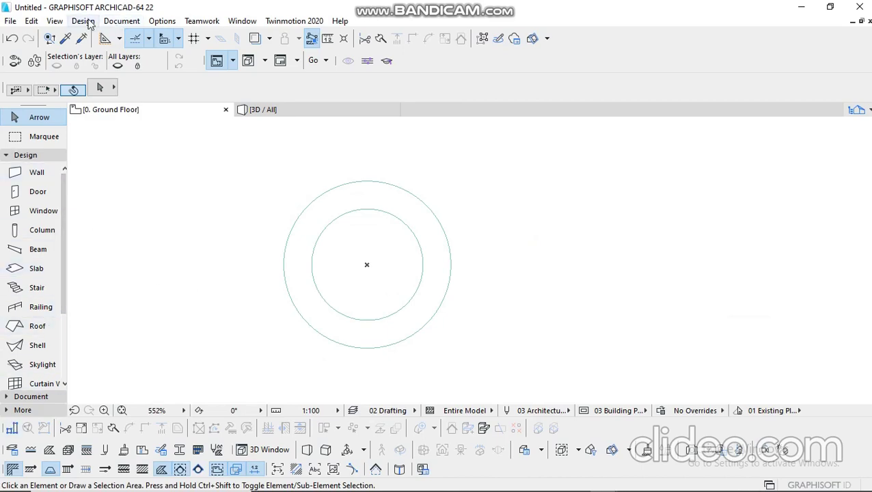
Create a new complex profile named "design 1" in the Profile Manager and open it for editing.
left_click(110, 20)
mouse_move(81, 25)
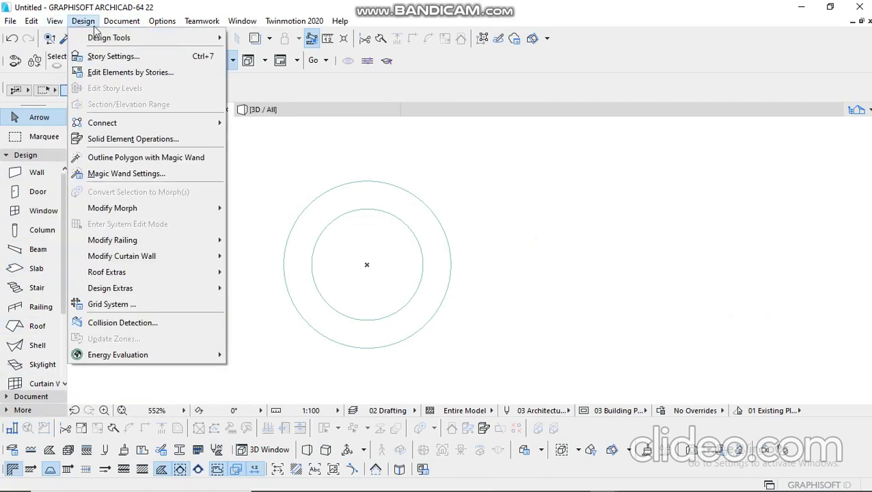
mouse_move(222, 93)
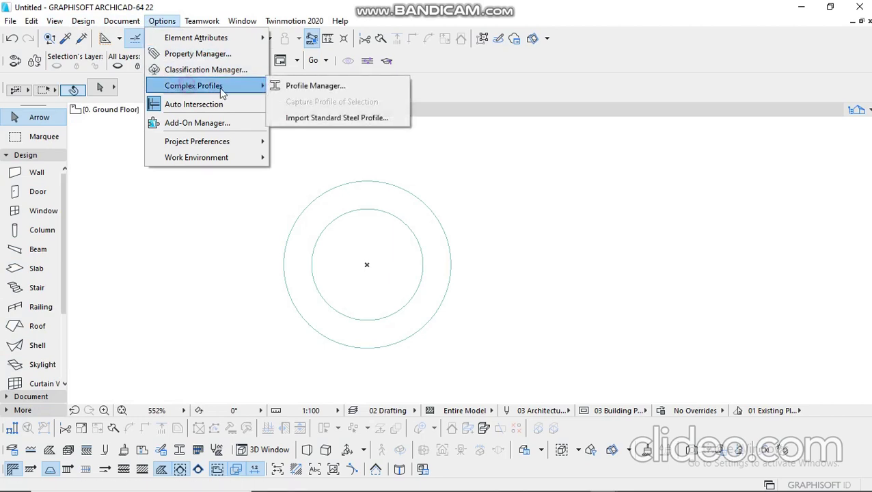
left_click(315, 86)
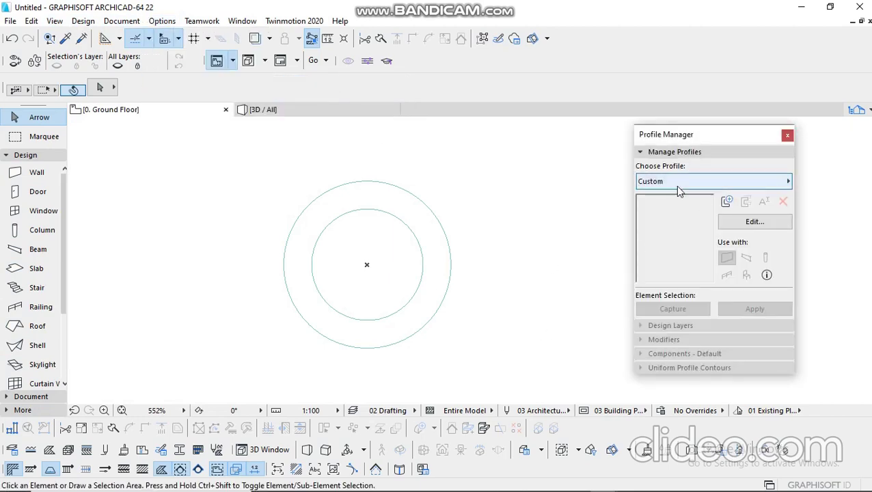
left_click(678, 185)
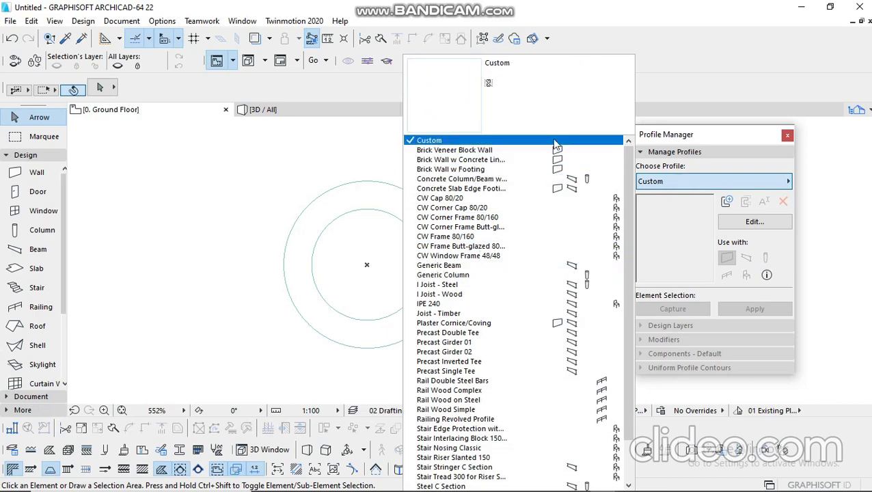
left_click(662, 171)
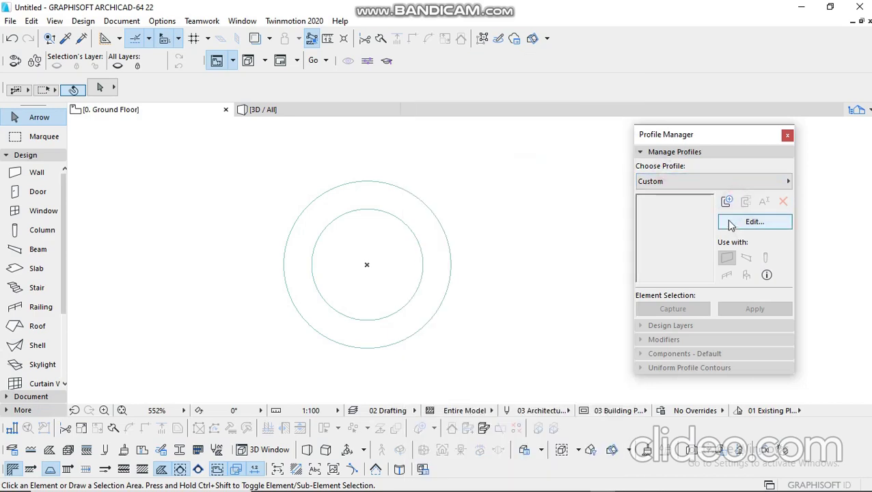
left_click(727, 203)
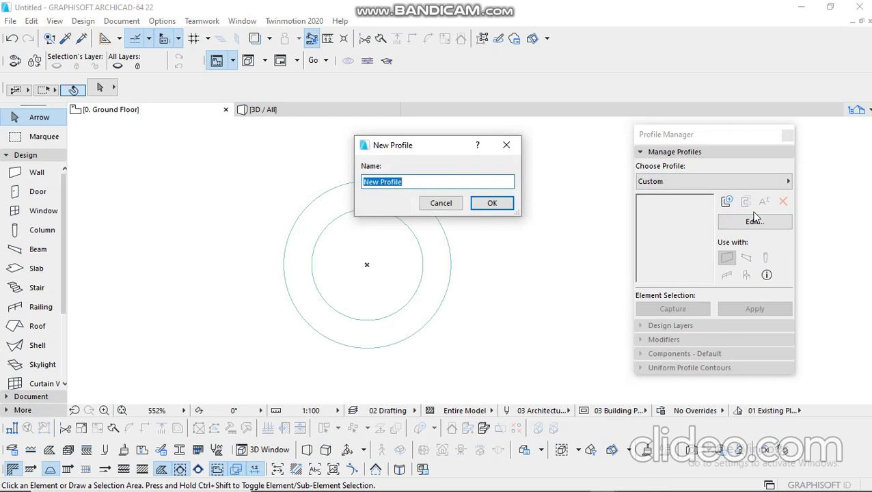
type("design 1")
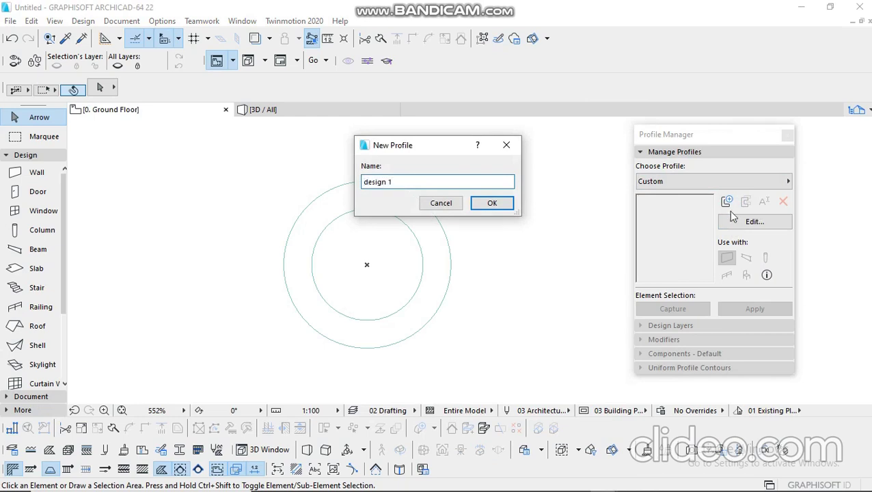
left_click(484, 204)
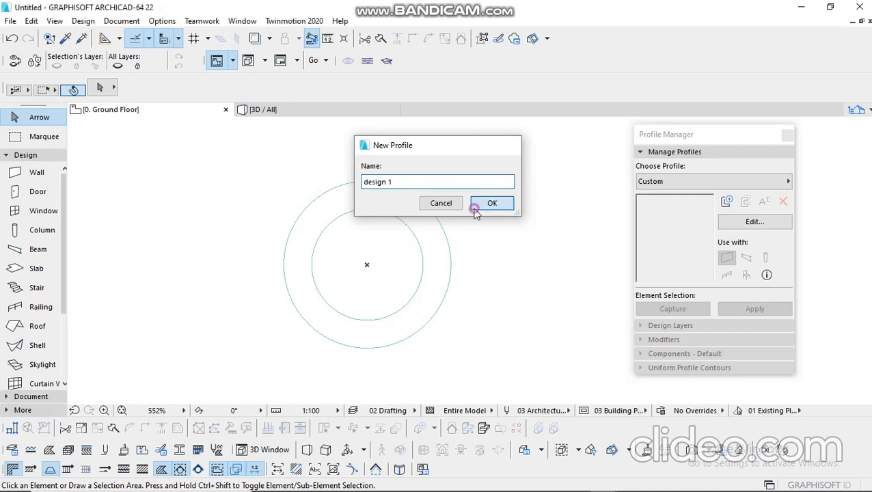
left_click(767, 221)
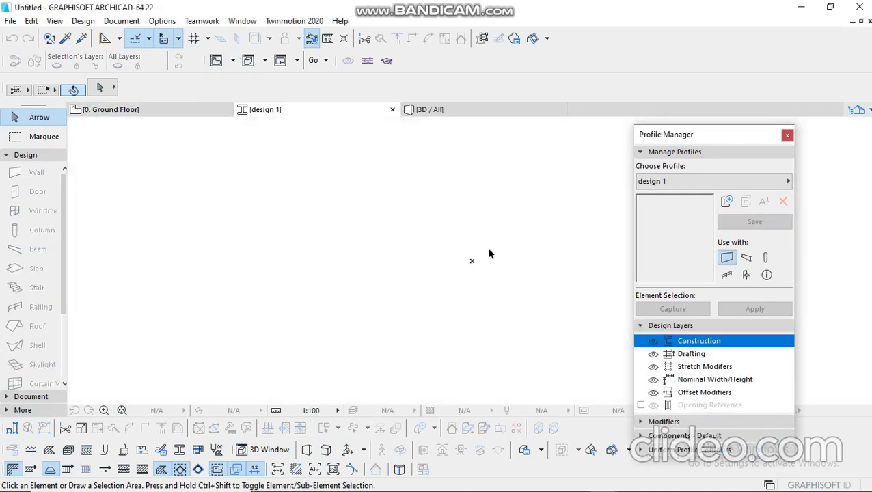
Draw a closed 1200 by 500 rectangle with lines, starting from the profile origin as its upper-right corner.
left_click(45, 399)
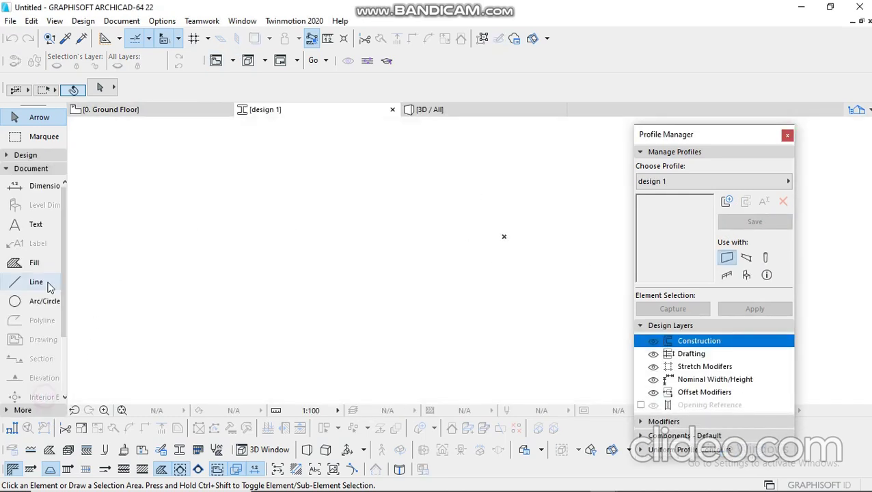
left_click(46, 283)
left_click(504, 236)
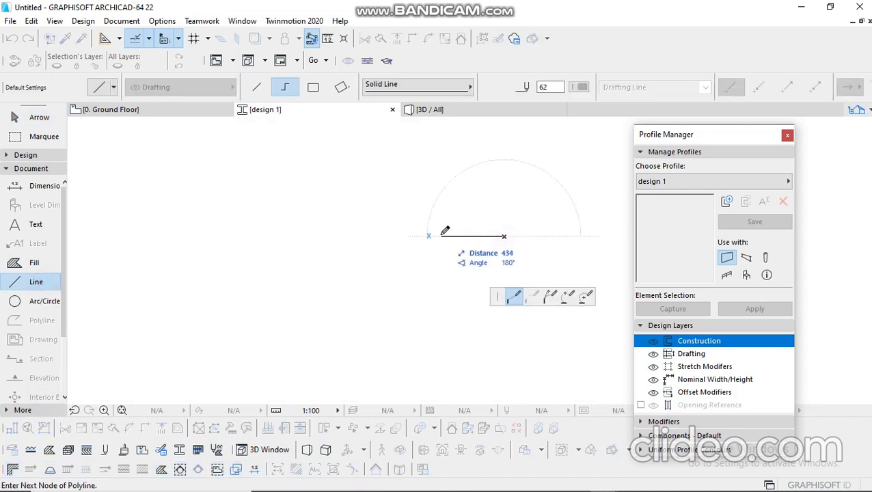
type("1200")
key("Return")
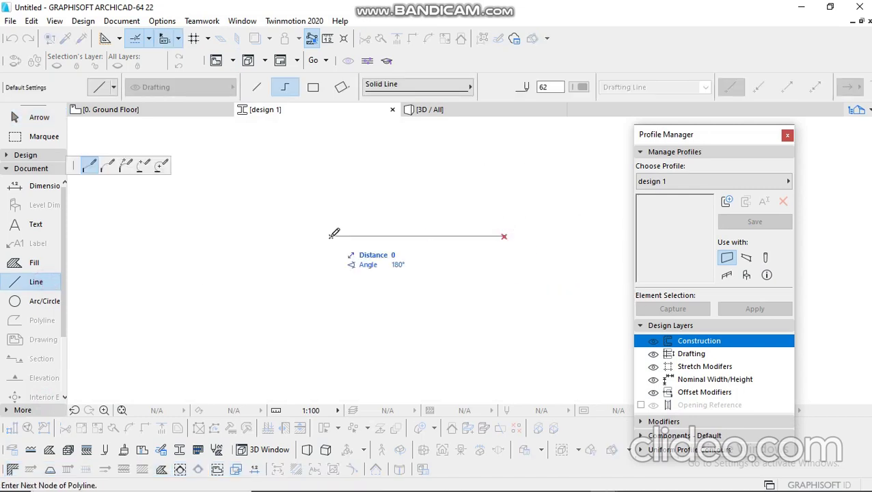
type("500")
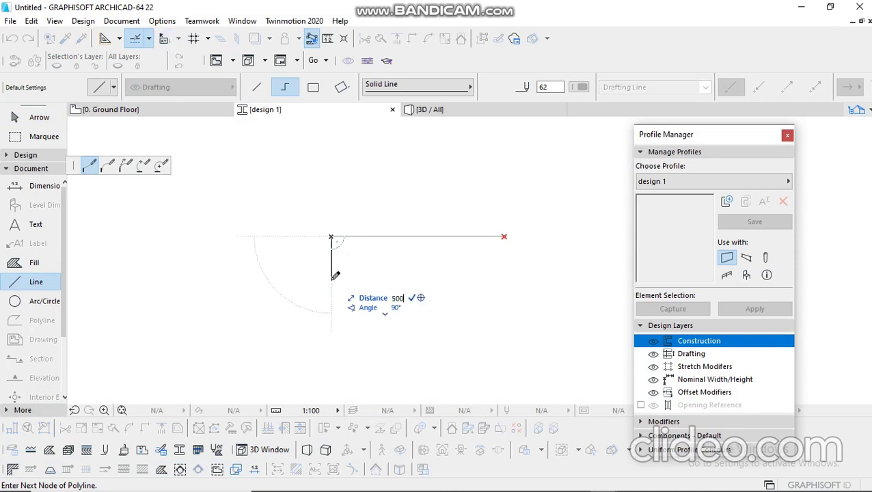
key("Return")
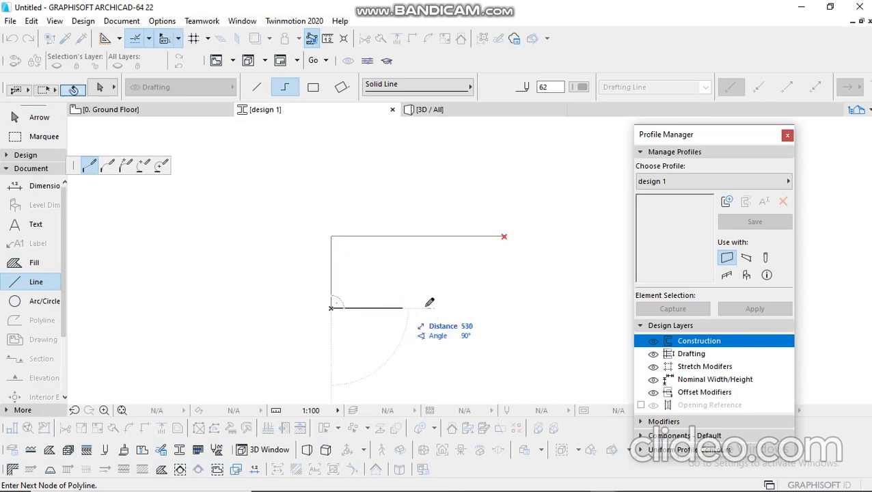
left_click(504, 236)
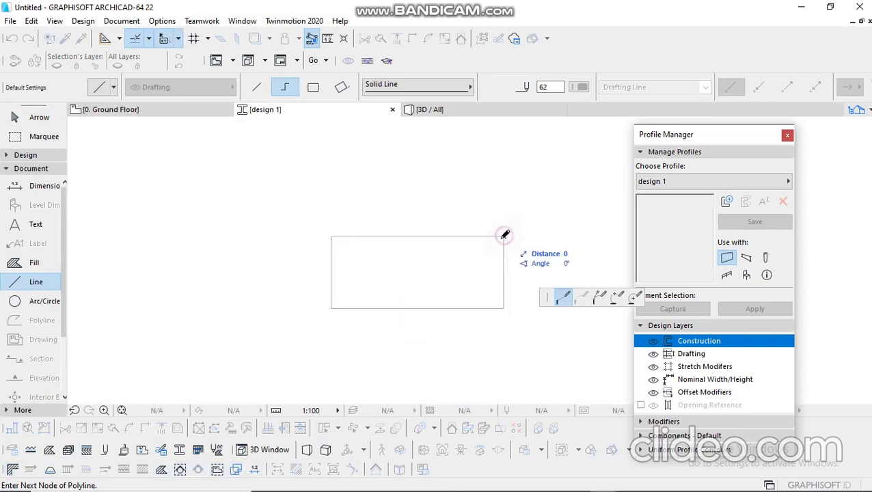
key("Escape")
Copy only the rectangle's right side to the midpoint of the bottom edge, dividing the rectangle into two equal halves.
left_click(479, 236)
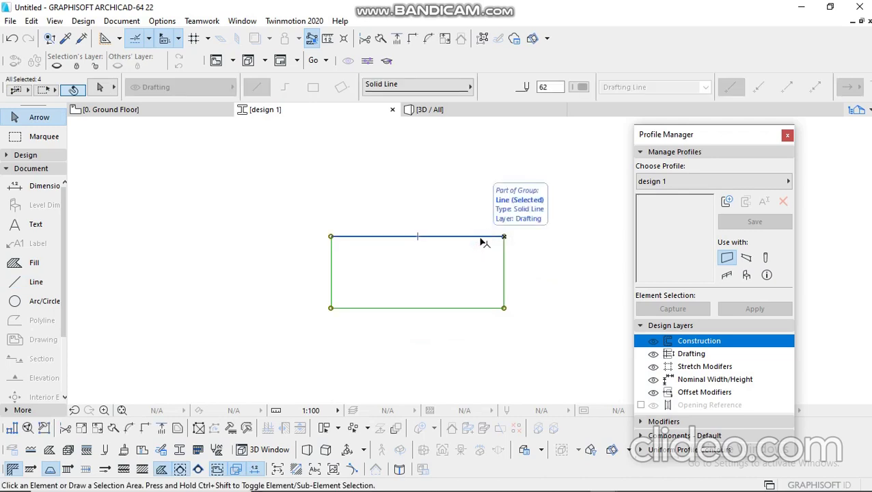
left_click(471, 225)
left_click(505, 300)
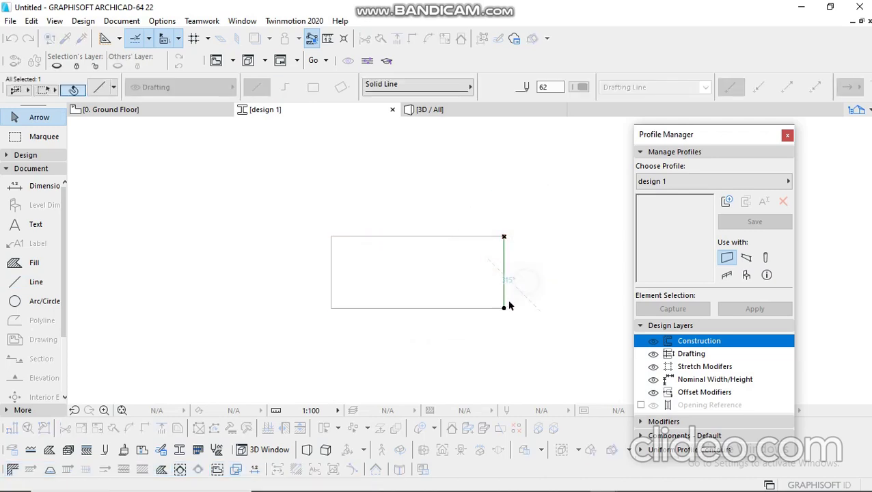
key("ctrl+shift+d")
left_click(505, 309)
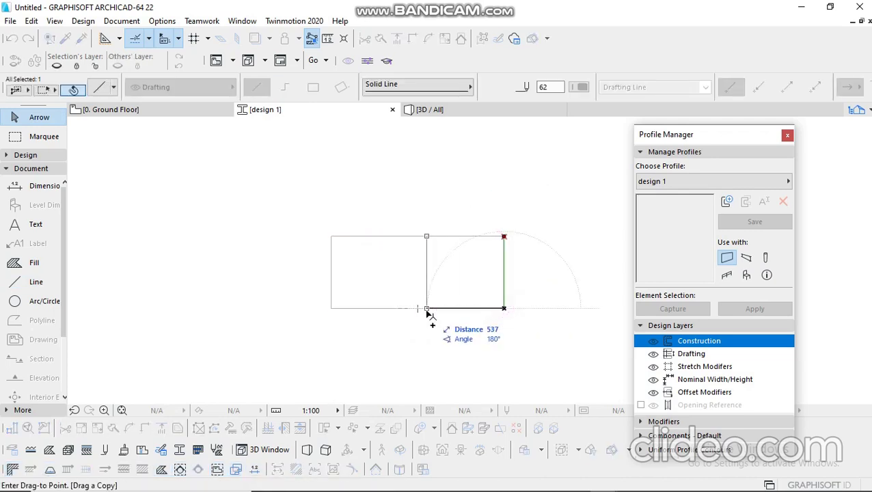
left_click(418, 309)
left_click(452, 270)
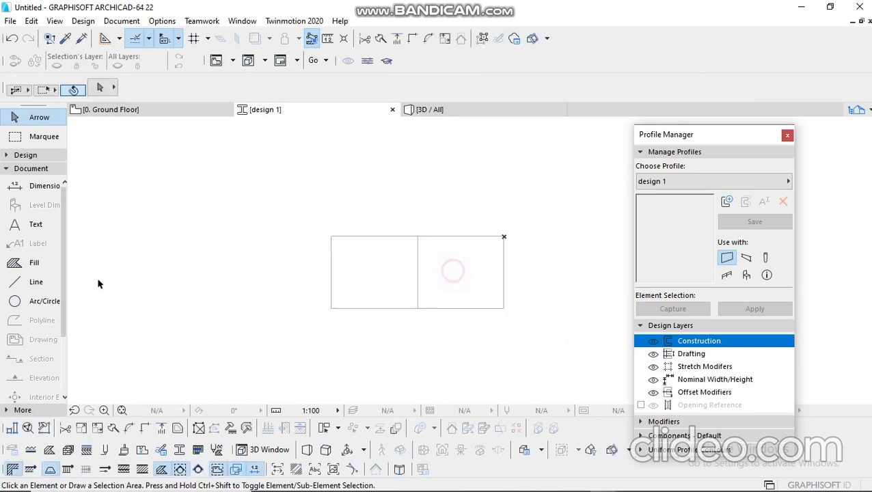
Draw a circle with a radius of 200 centred on the midpoint of the rectangle's left side.
left_click(34, 302)
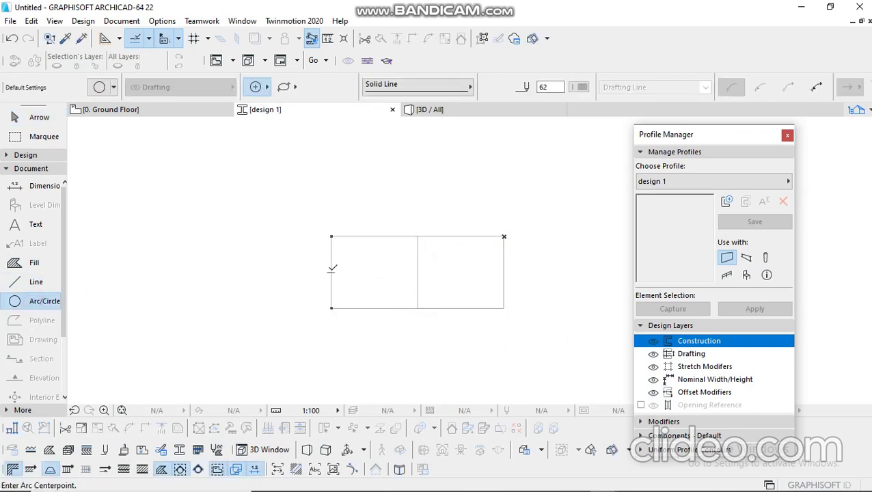
left_click(332, 271)
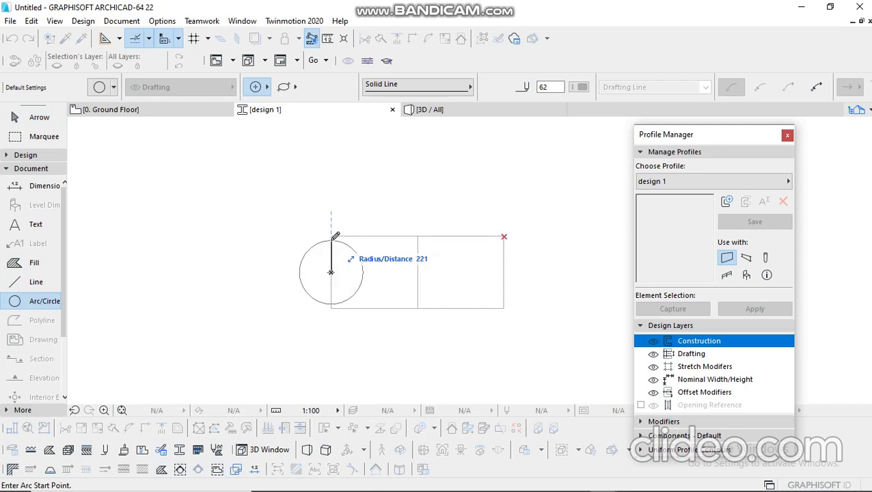
type("200")
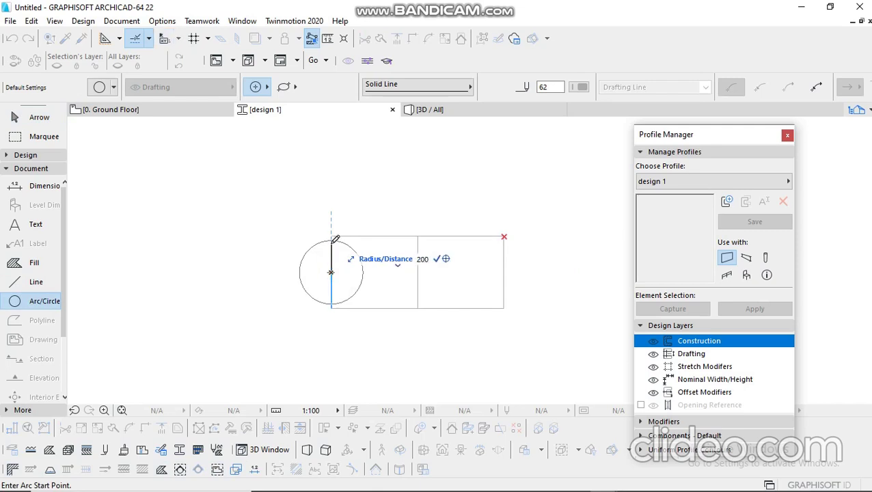
key("Return")
left_click(332, 242)
key("Escape")
Move the circle into the left half of the rectangle so its right edge touches the dividing line.
left_click(342, 249)
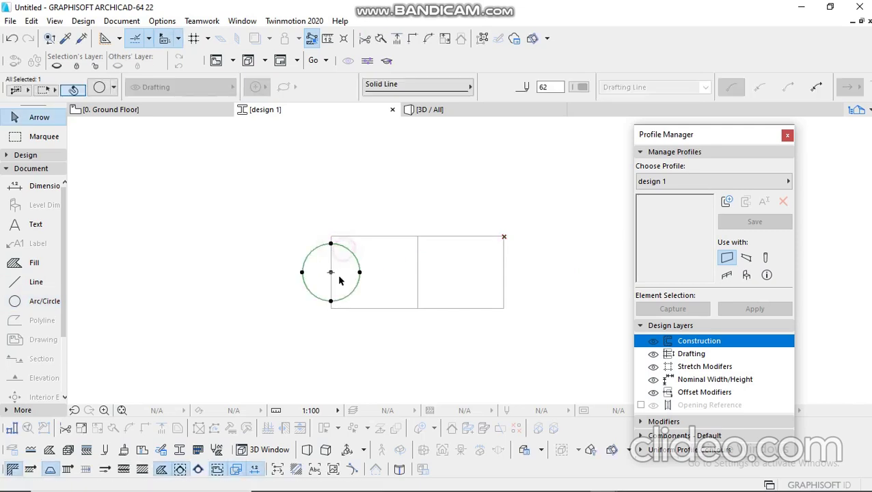
left_click(361, 272)
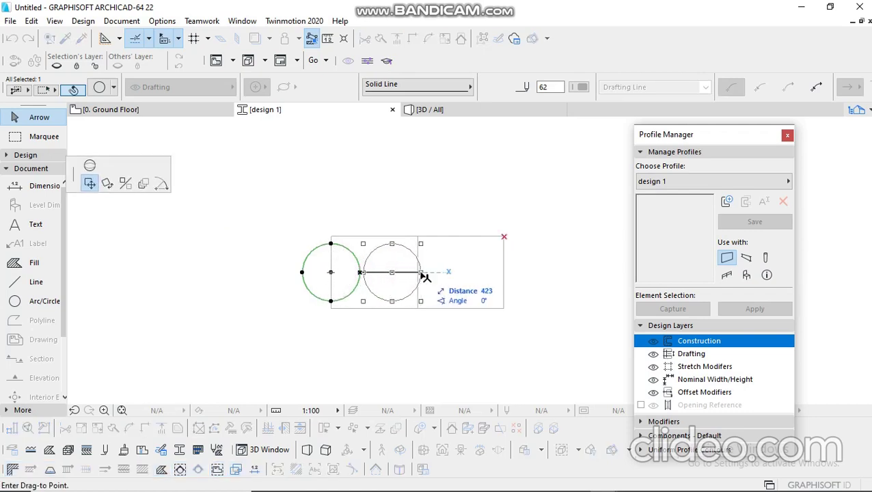
left_click(420, 272)
left_click(391, 273)
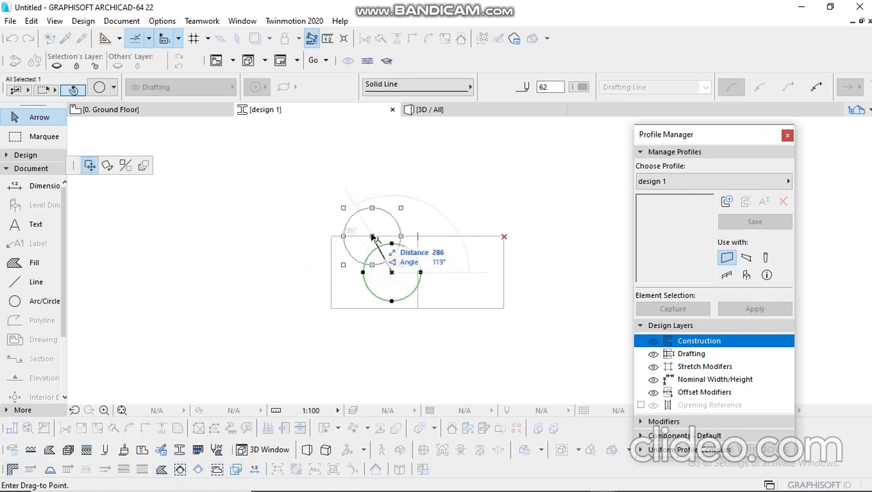
left_click(417, 272)
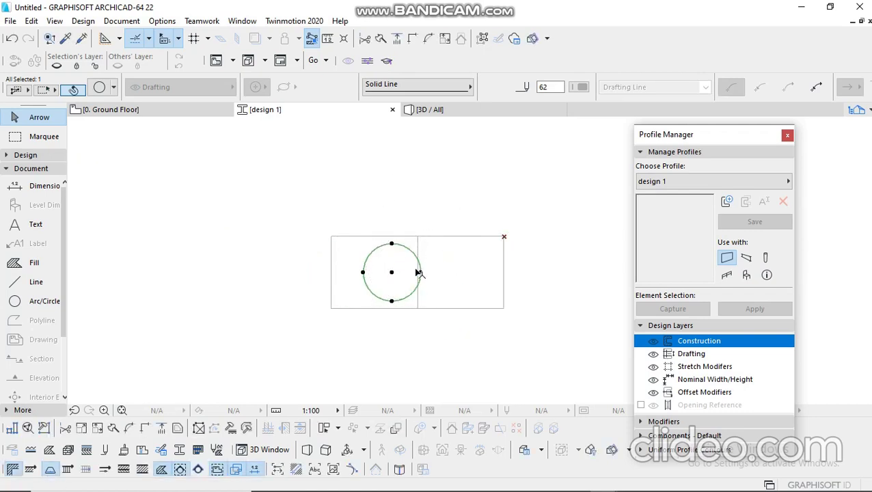
left_click(423, 273)
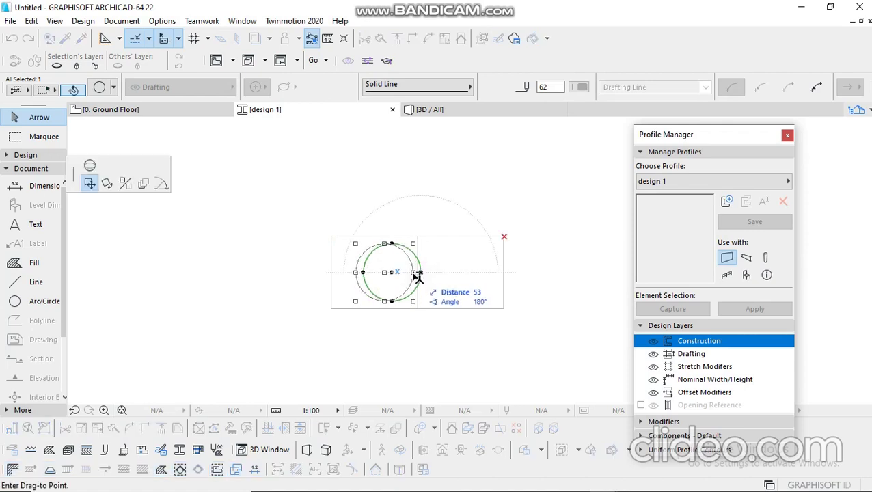
left_click(417, 236)
key("Escape")
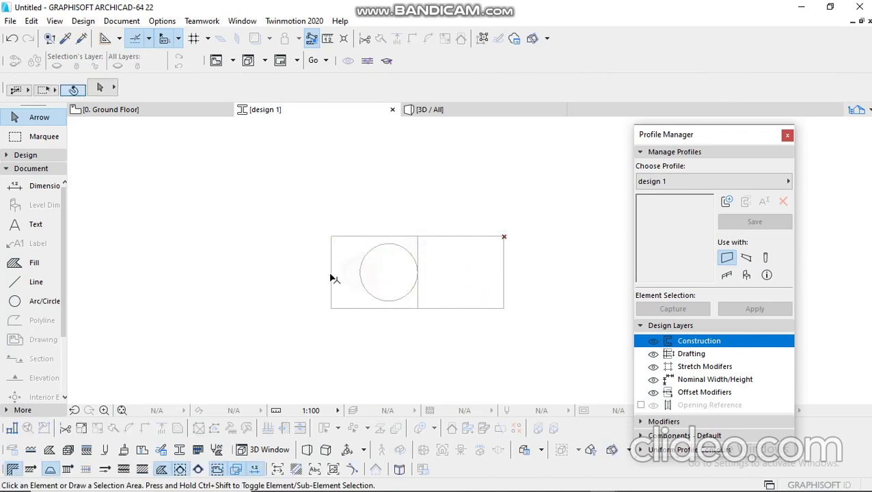
Move the circle horizontally away from the dividing line so it is centred in the rectangle's left half.
left_click(359, 276)
left_click(360, 273)
key("Escape")
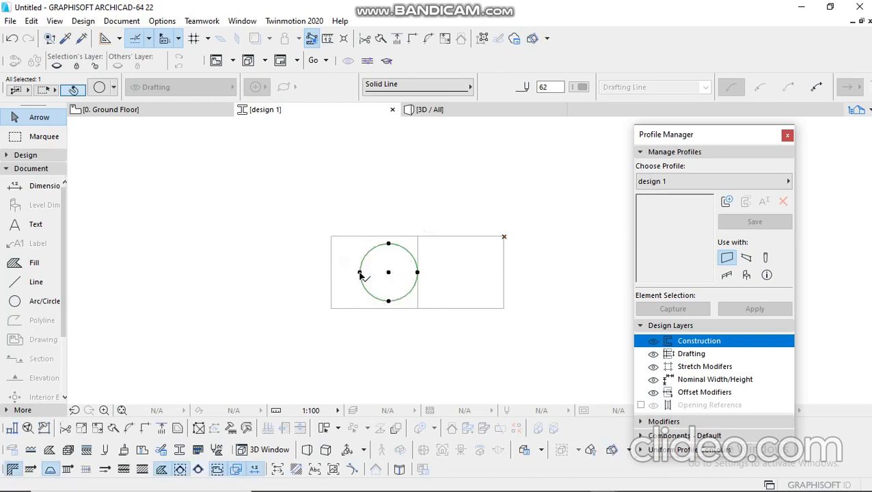
left_click(360, 272)
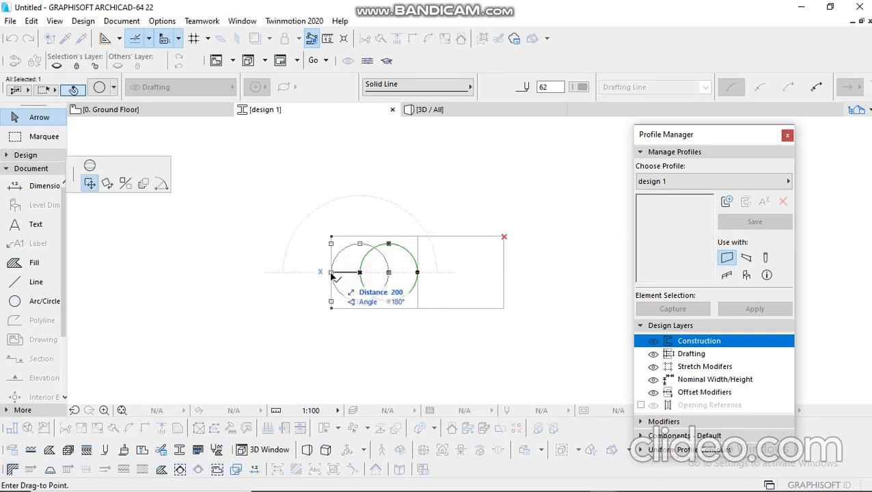
left_click(345, 272)
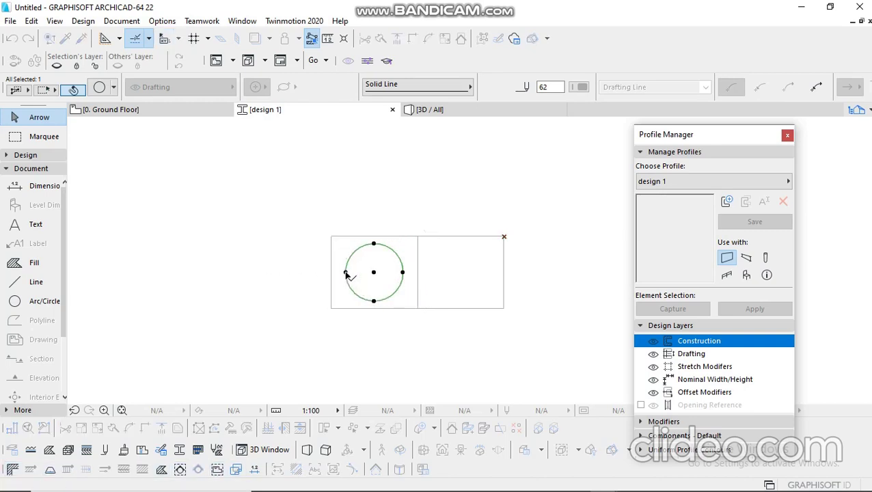
Copy the circle into the rectangle's right half with its right edge touching the rectangle's right side.
left_click(404, 272)
left_click(504, 273)
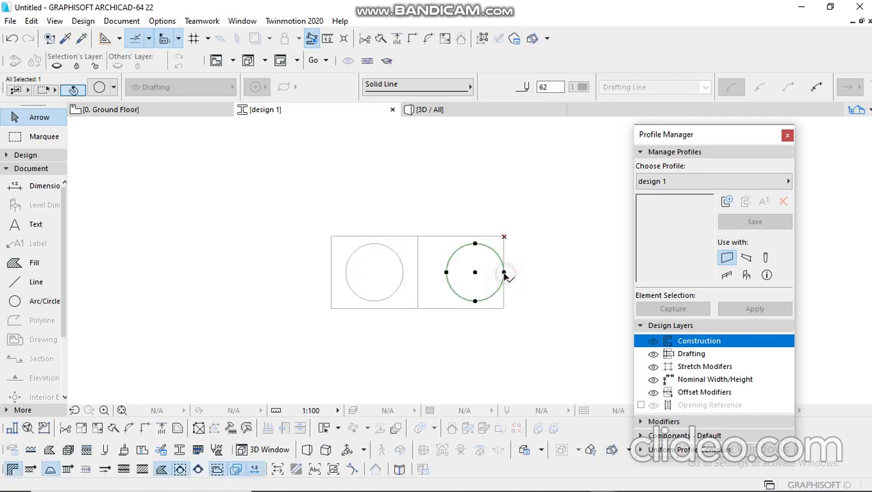
Move the second circle 100 horizontally toward the dividing line so it is centred in the rectangle's right half.
left_click(499, 279)
left_click(506, 275)
left_click(504, 273)
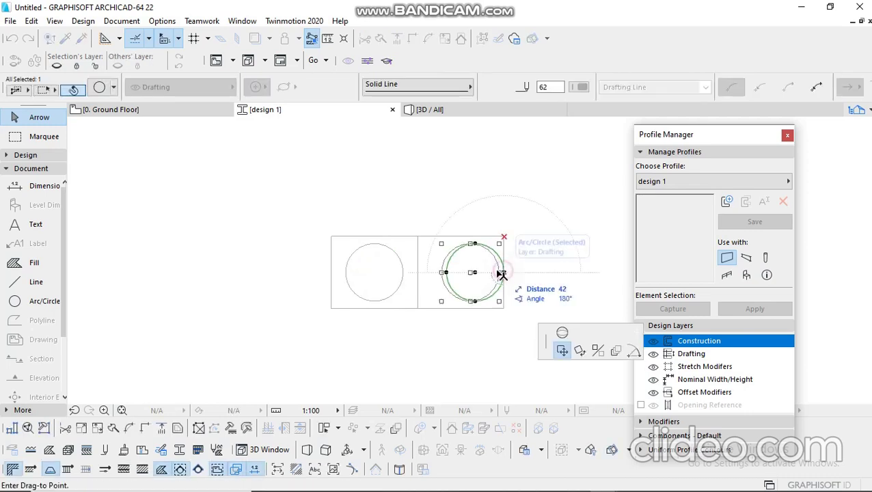
type("100")
key("Return")
left_click(503, 268)
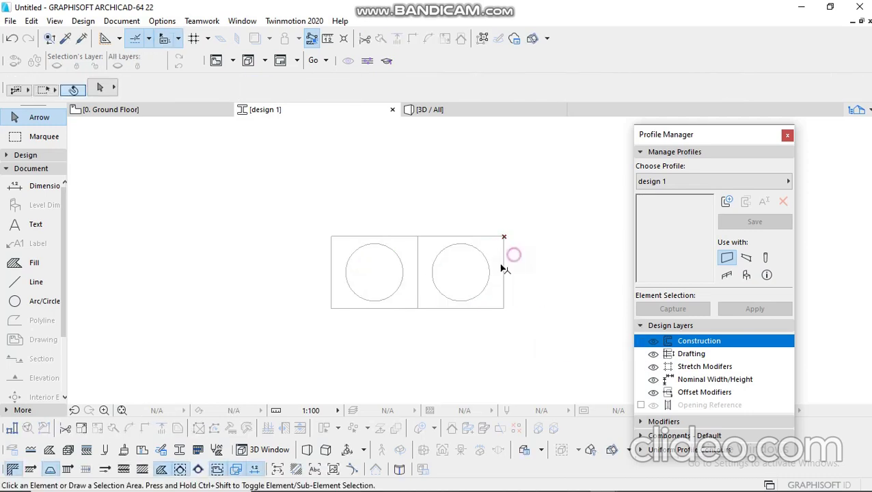
Draw a rectangular fill covering the whole 1200 by 500 rectangle, from its upper-left corner to its lower-right corner.
middle_click_drag(454, 247, 455, 247)
scroll(454, 248, "up", 1)
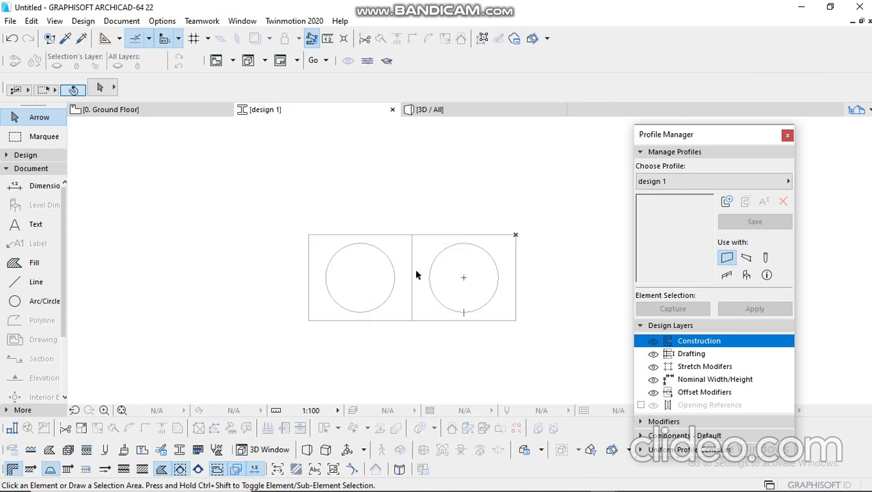
middle_click_drag(399, 272, 363, 255)
left_click(31, 262)
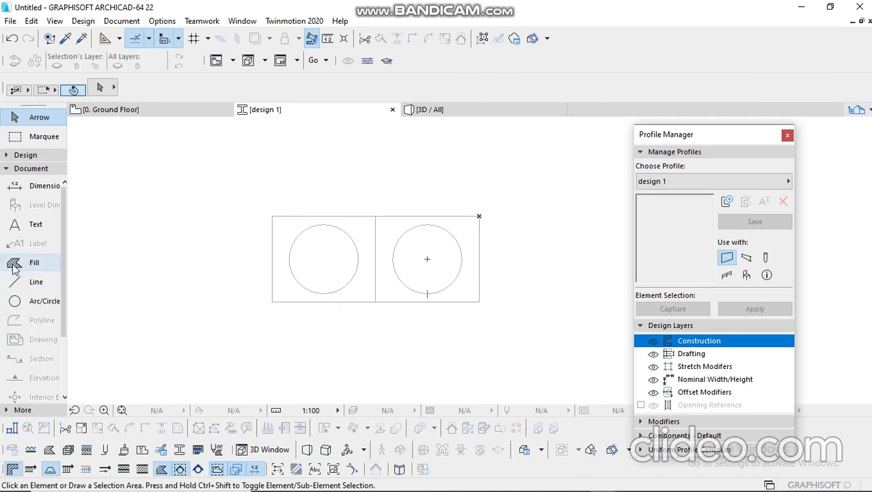
left_click(439, 88)
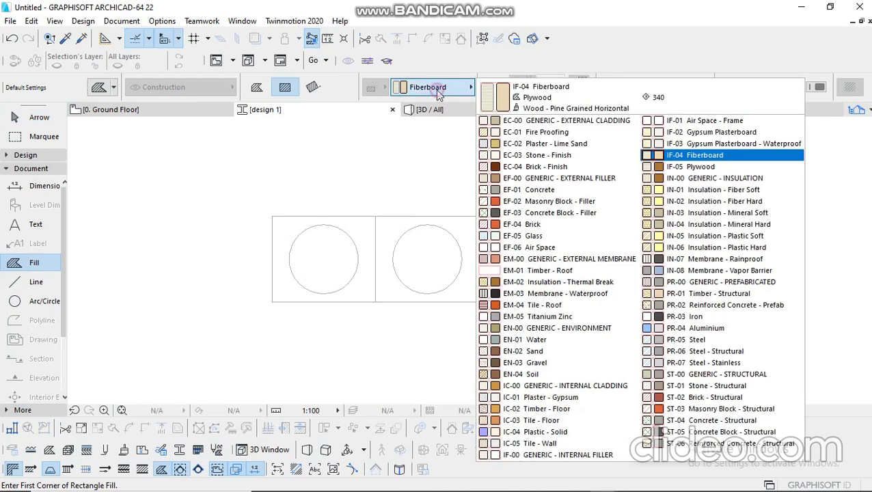
left_click(441, 89)
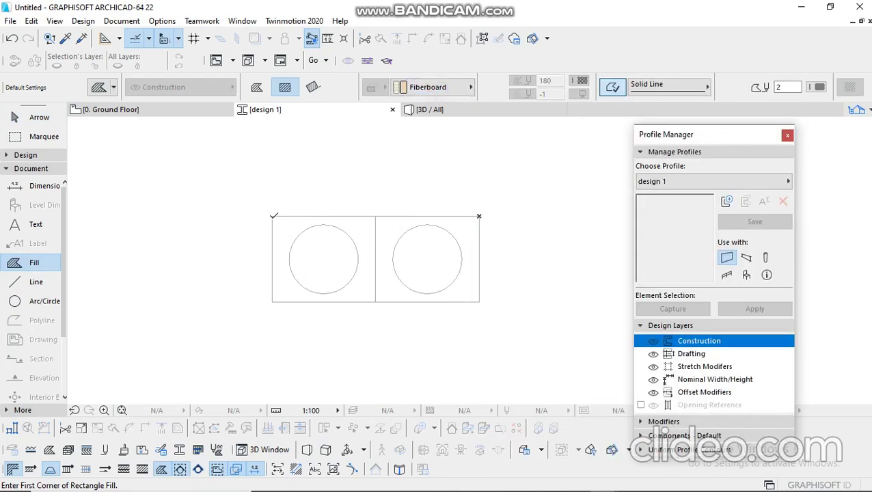
left_click(273, 217)
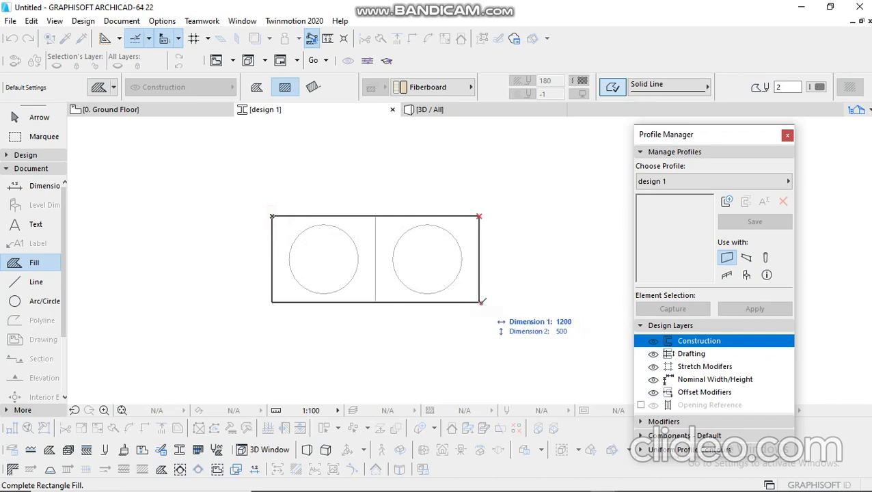
left_click(480, 301)
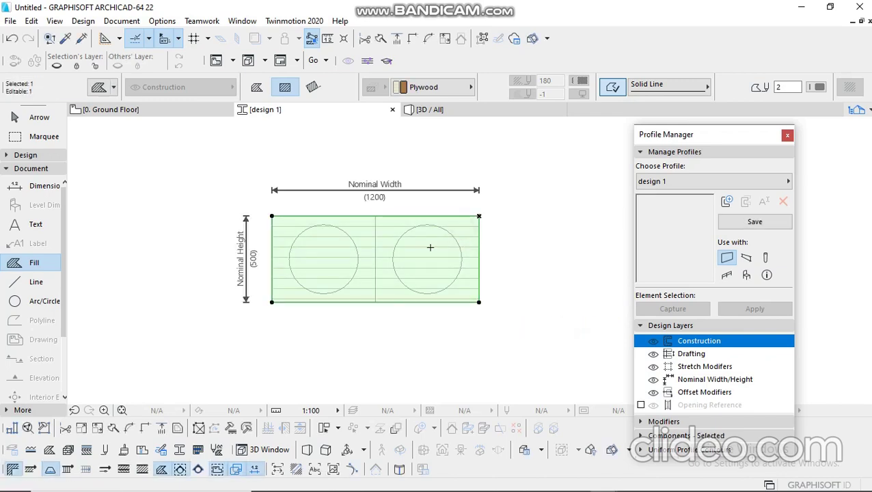
Cut both circles out of the fill as holes with the Magic Wand and save the profile.
key("alt")
key("space")
left_click(430, 248)
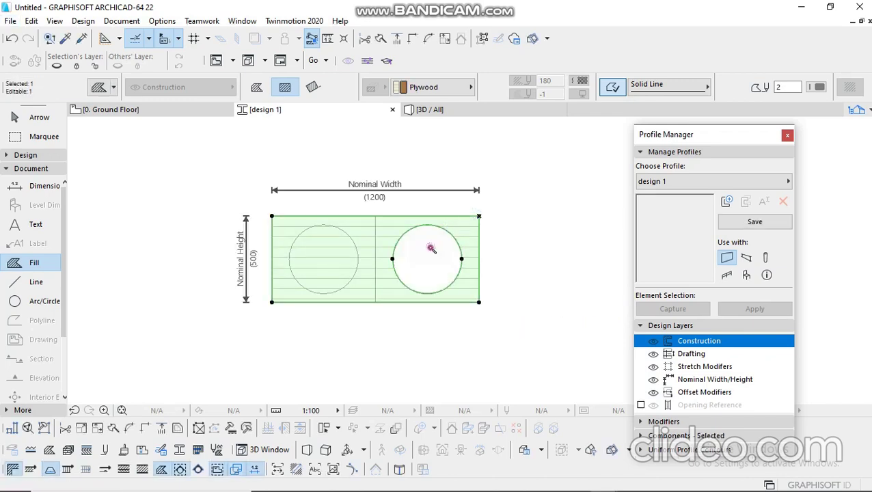
left_click(342, 255)
key("Escape")
key("Escape")
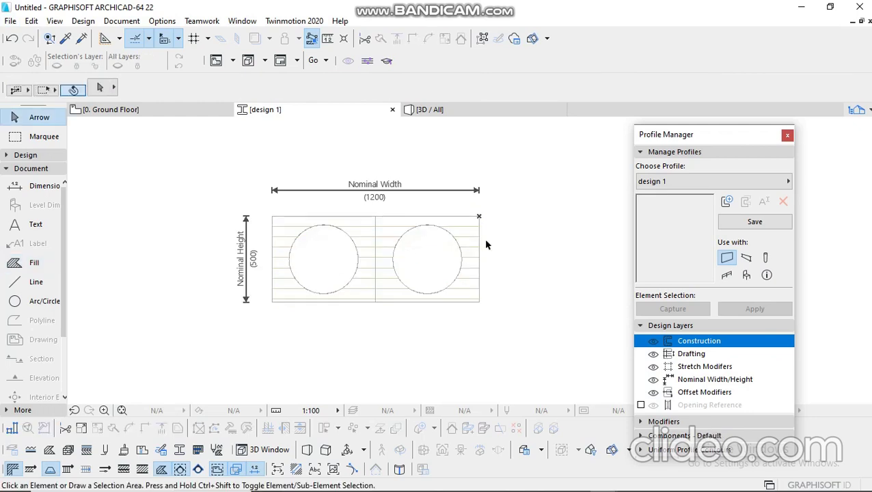
left_click(743, 226)
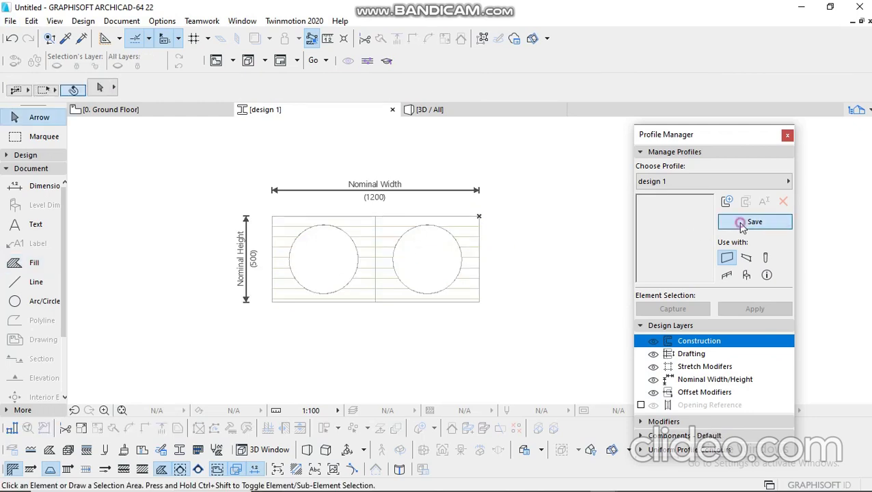
Return to the Ground Floor plan and set the default wall structure to the complex profile "design 1".
left_click(106, 111)
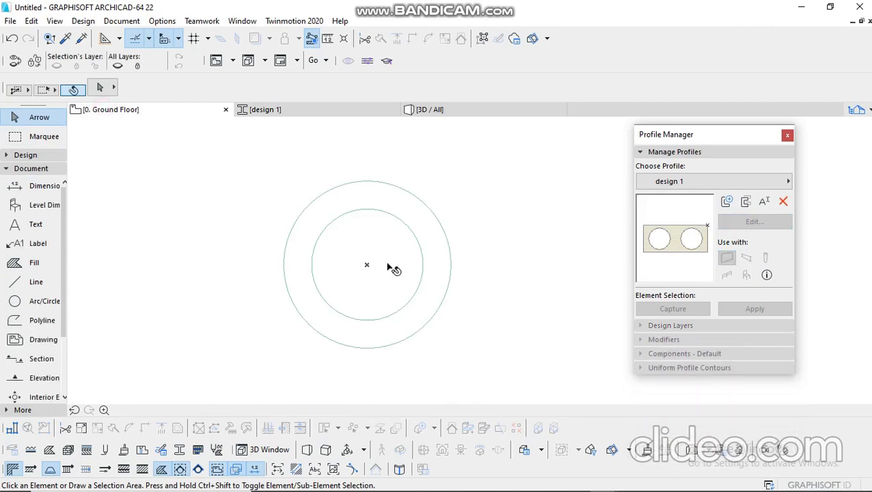
left_click(28, 155)
left_click(31, 172)
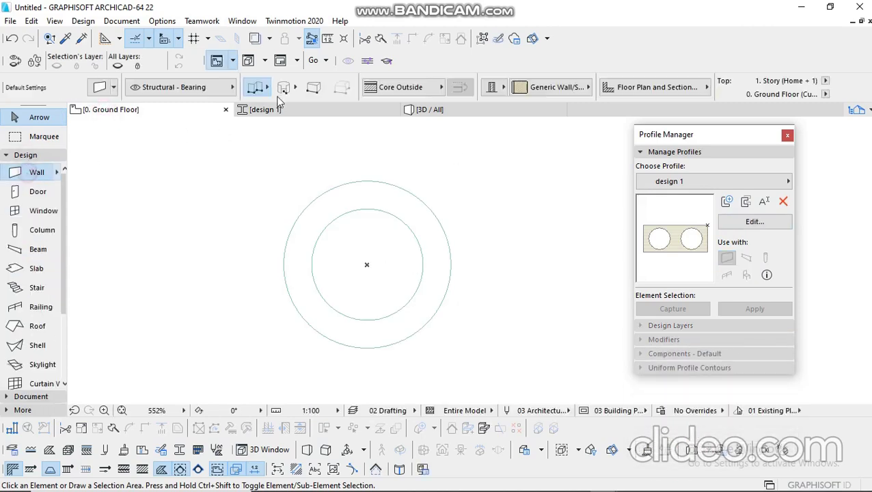
left_click(100, 88)
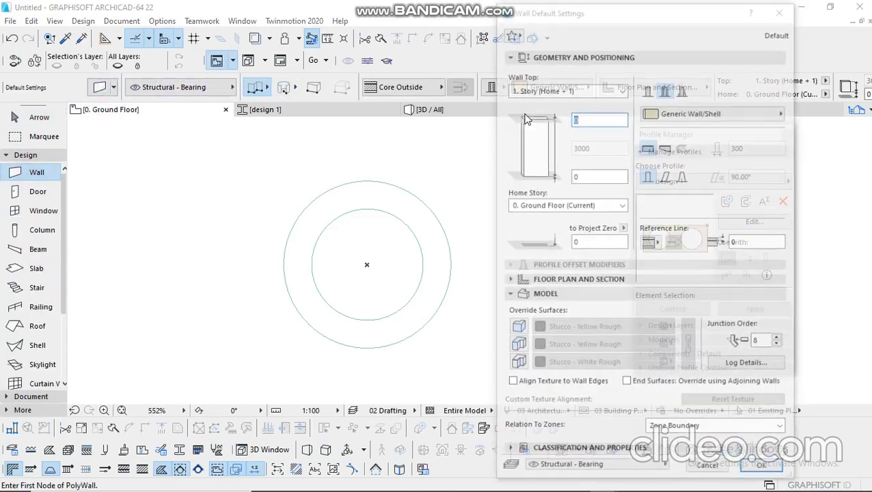
left_click(683, 91)
left_click(691, 115)
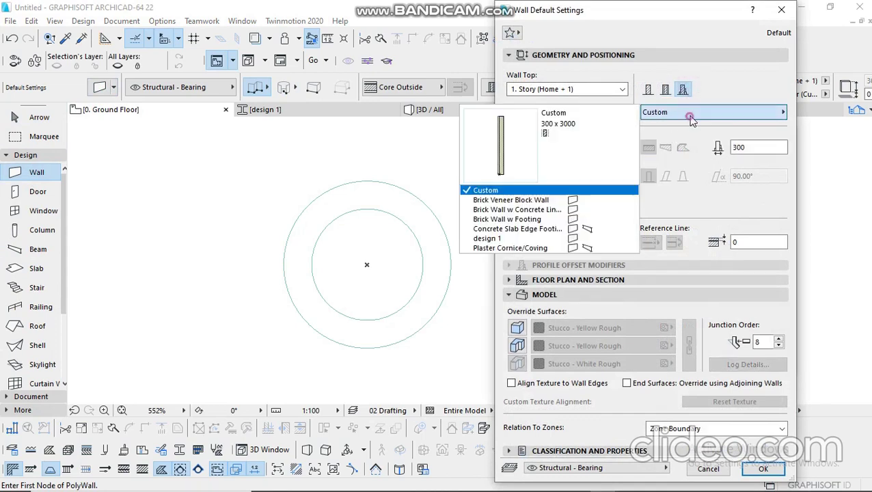
key("XF86AudioLowerVolume")
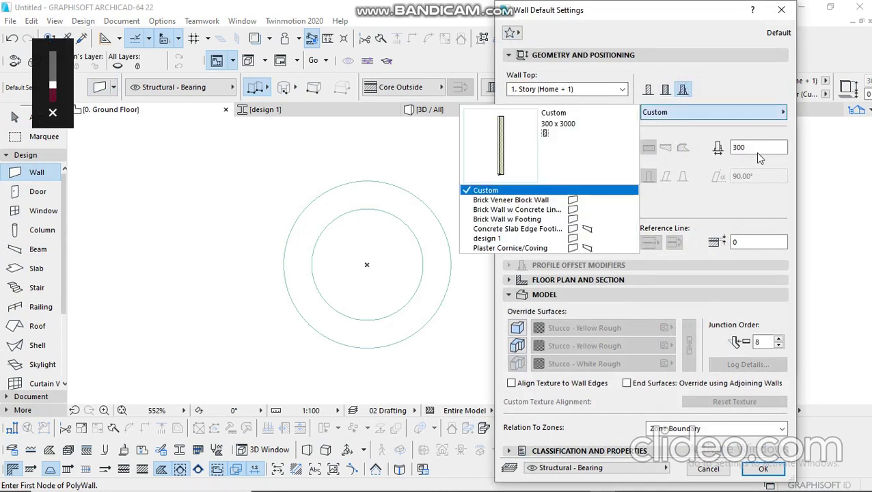
left_click(757, 149)
left_click(716, 111)
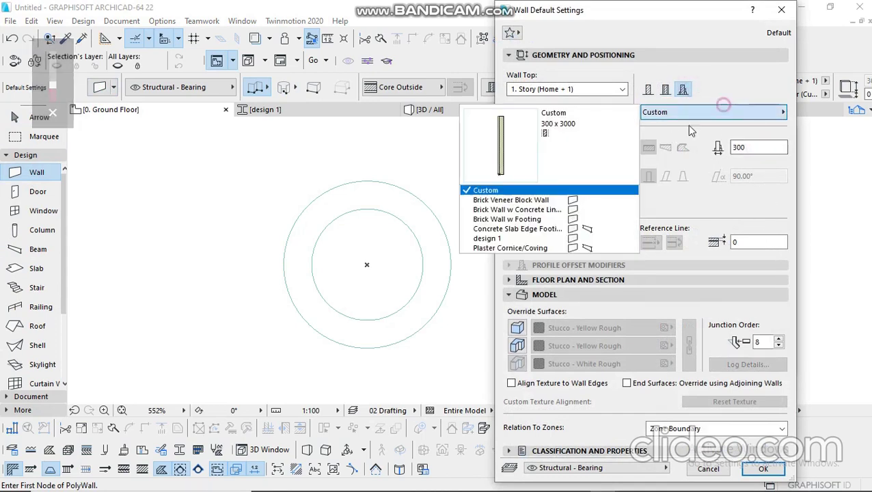
left_click(493, 248)
left_click(773, 113)
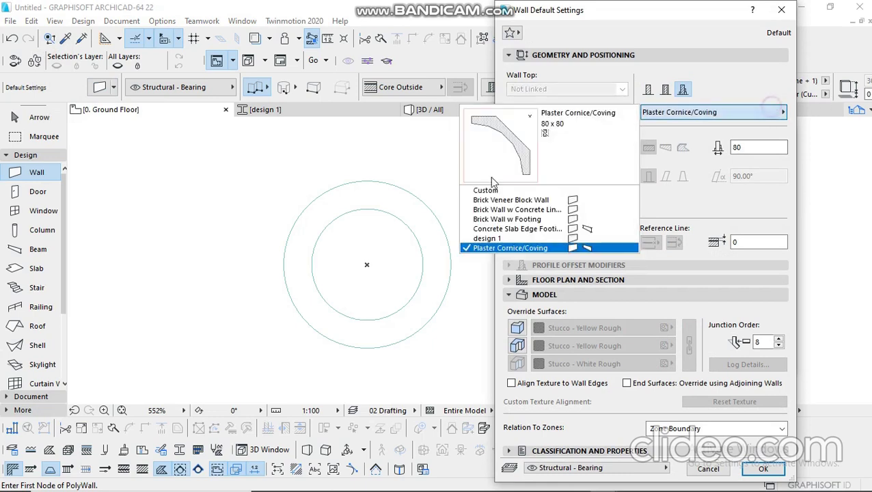
left_click(488, 237)
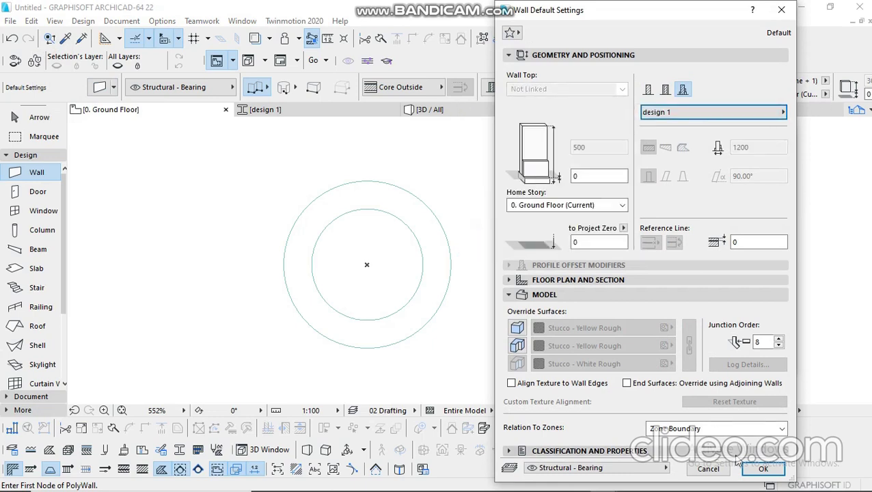
Override the default wall surfaces with Wood - Oak Light, linking the surfaces so they all match, and accept the settings.
left_click(515, 330)
left_click(584, 329)
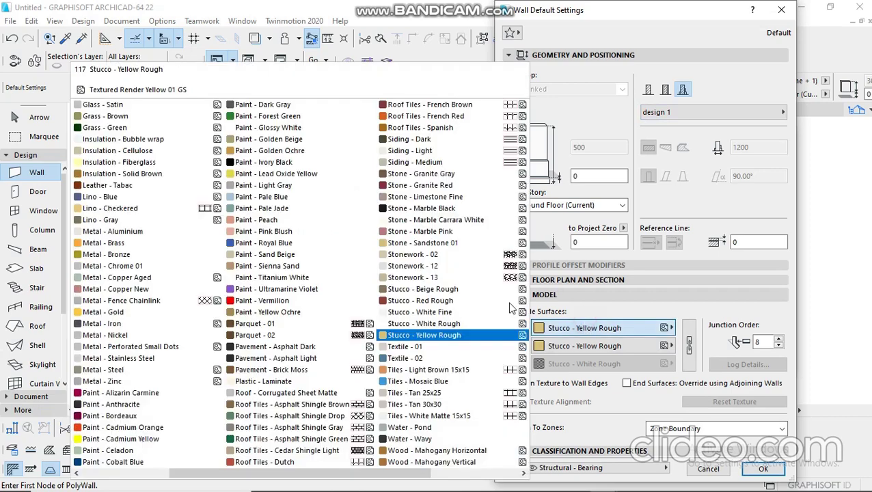
scroll(408, 193, "right", 2)
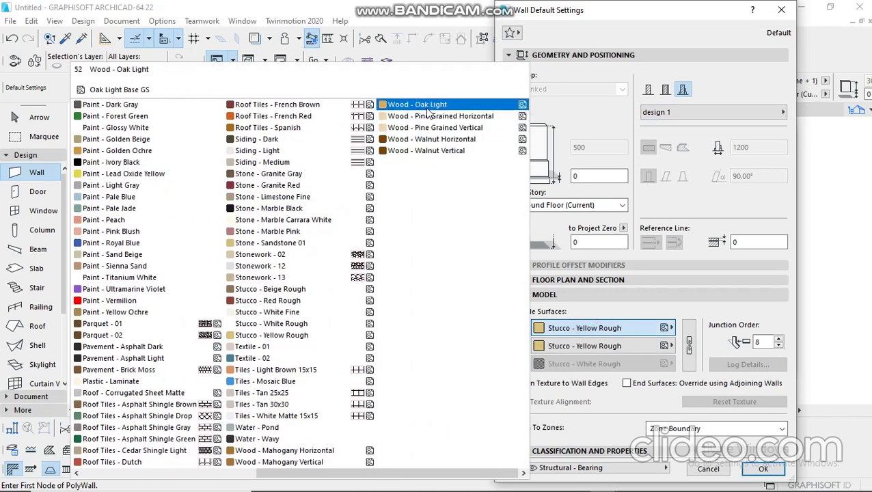
left_click(465, 105)
left_click(688, 344)
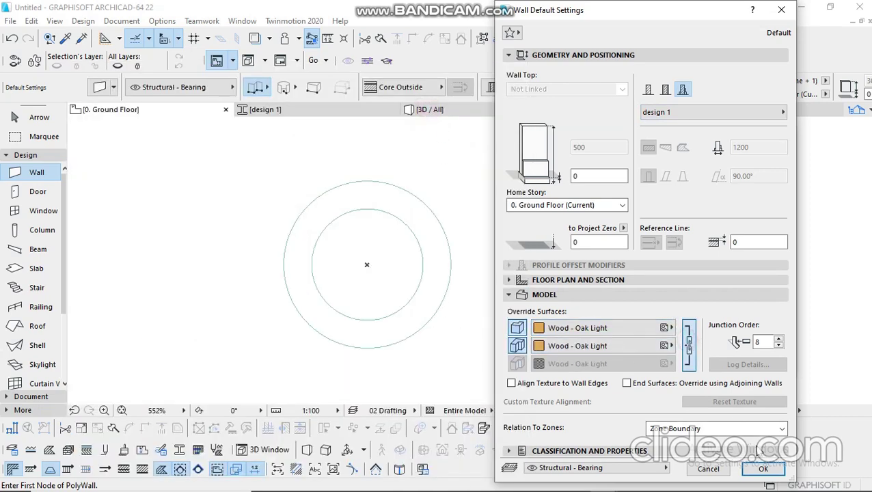
left_click(764, 469)
Draw a wall segment 50 long straight up from the centre of the concentric circles.
left_click(367, 265)
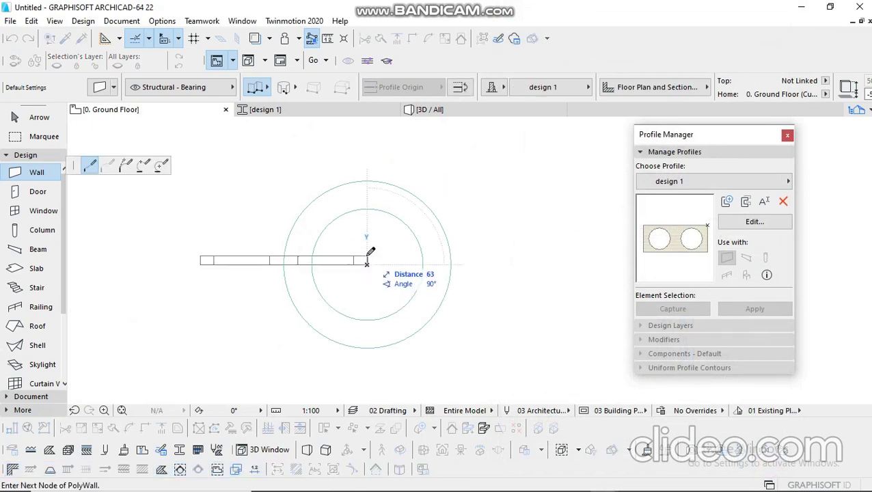
type("100")
key("Return")
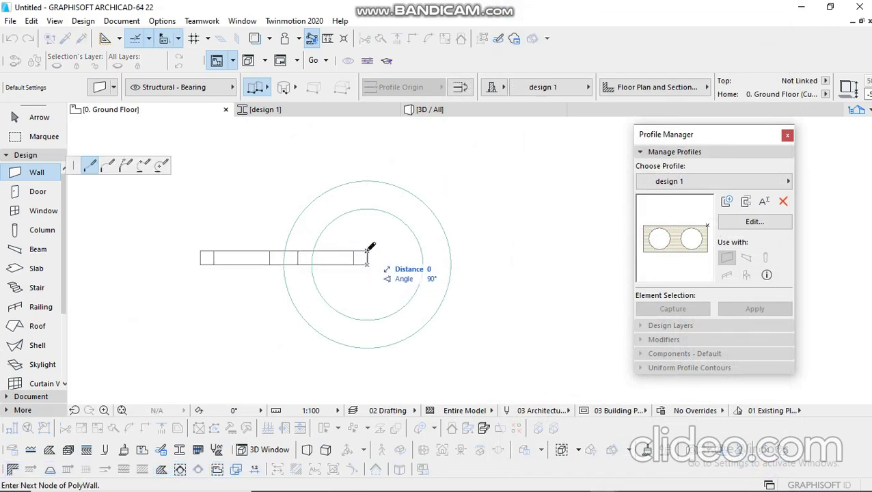
key("BackSpace")
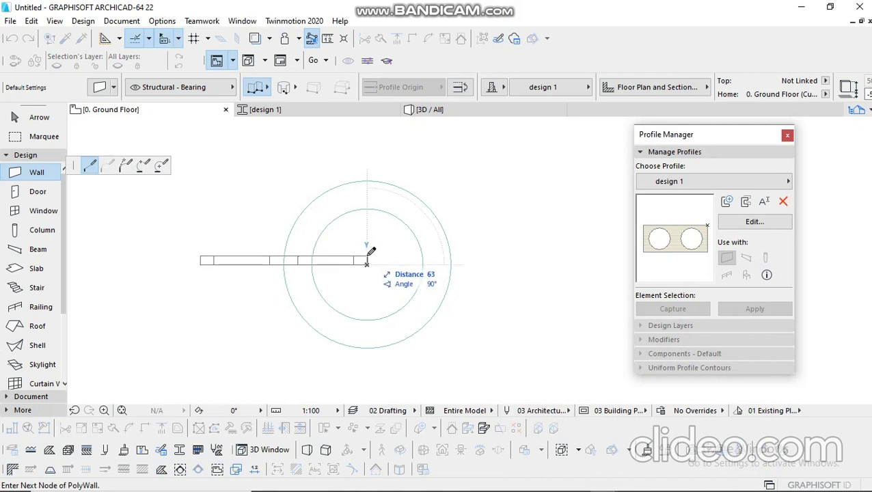
type("50")
key("Escape")
left_click(367, 259)
key("Escape")
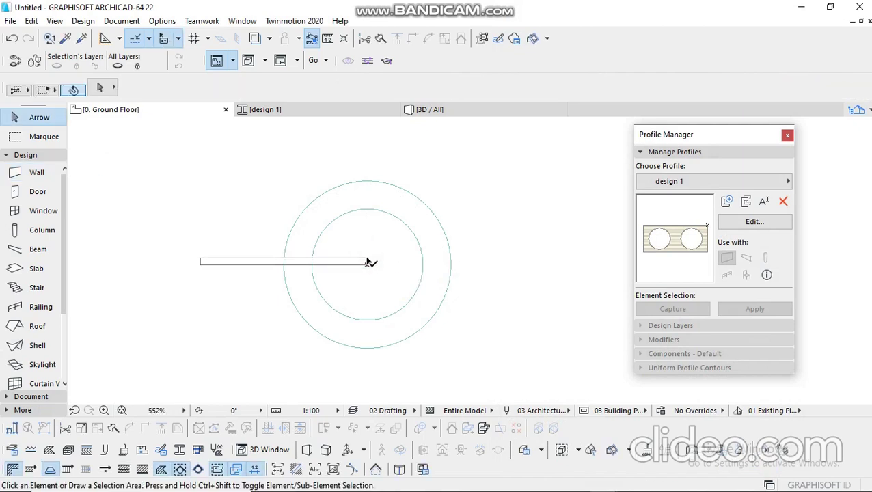
Move the wall 25 downward and then horizontally to the right so it is centred on the circles and spans the outer circle.
left_click(367, 258)
scroll(368, 261, "up", 3)
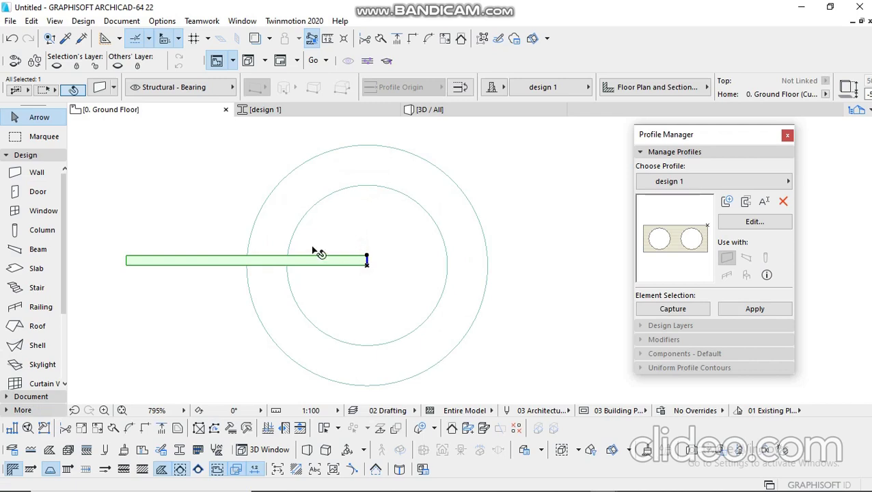
key("ctrl+d")
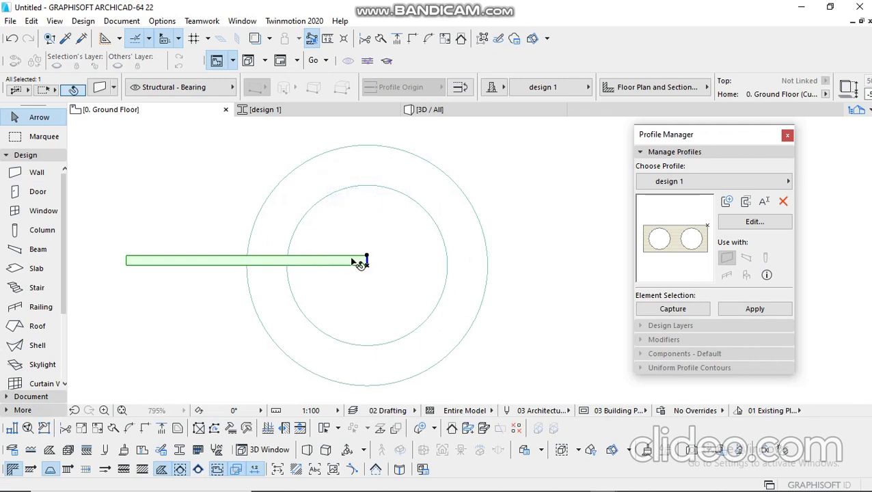
left_click(367, 260)
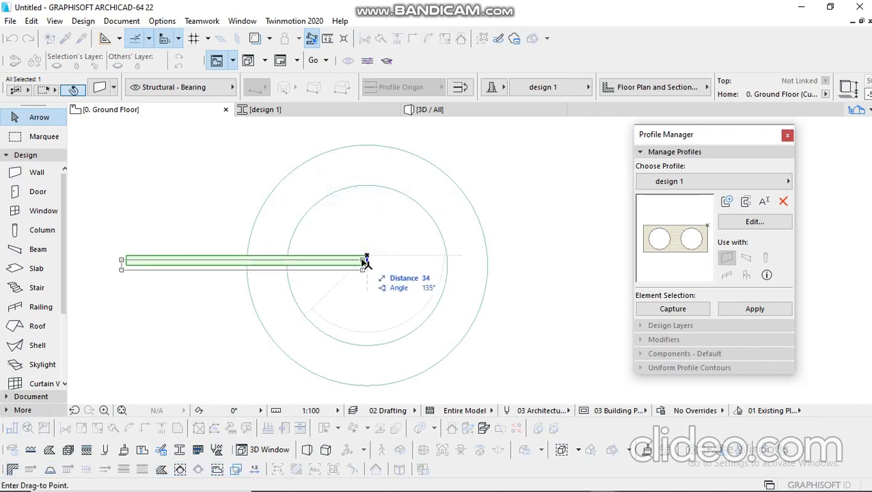
type("25")
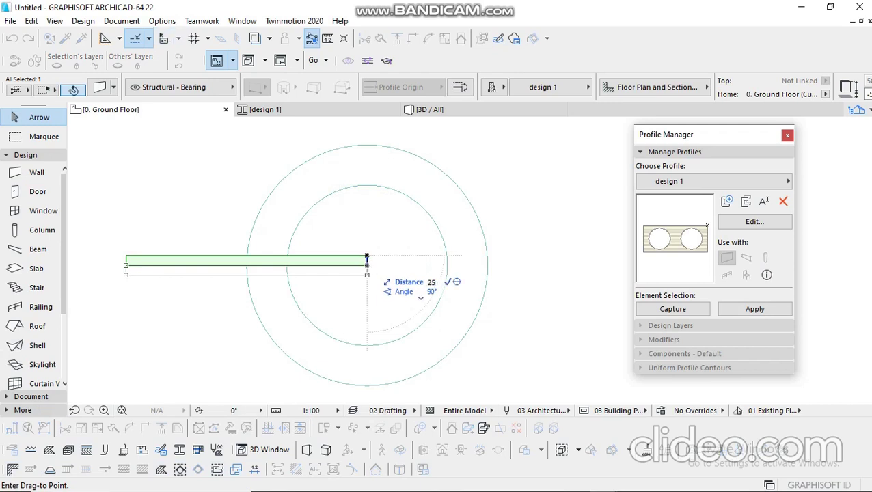
key("Return")
left_click(370, 267)
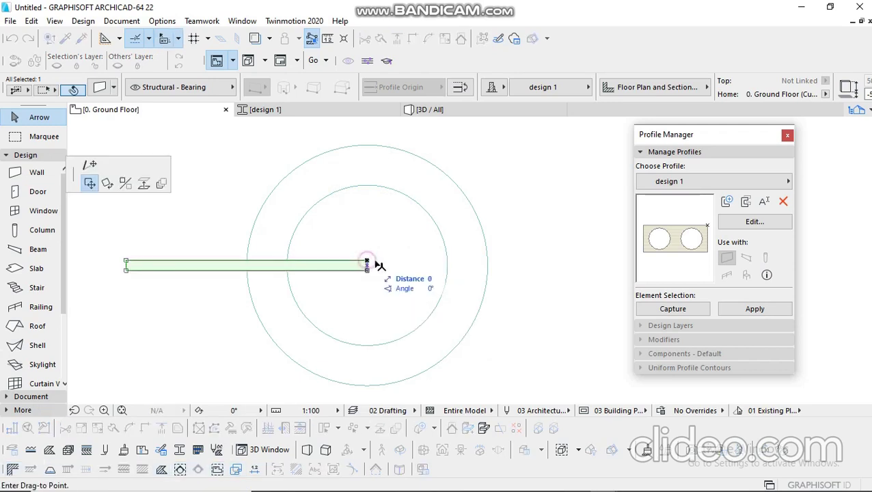
left_click(491, 263)
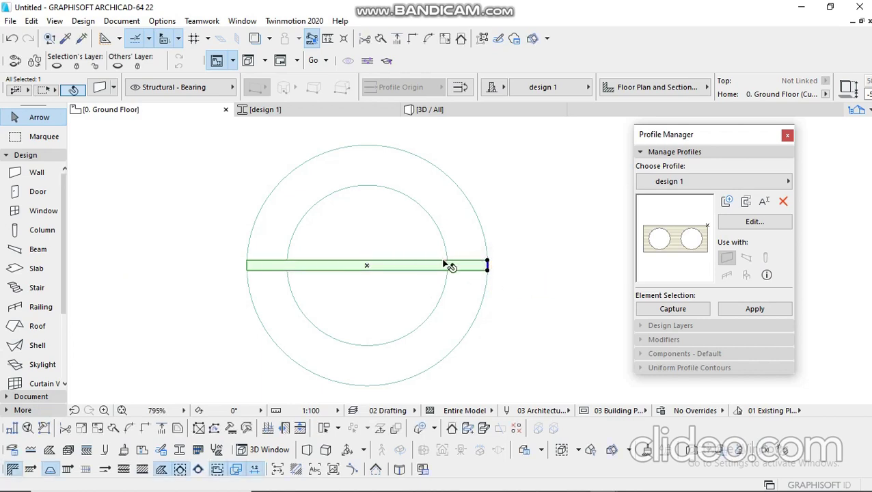
Rotate a copy of the wall by 90° about the circles' centre to form a cross.
key("ctrl+e")
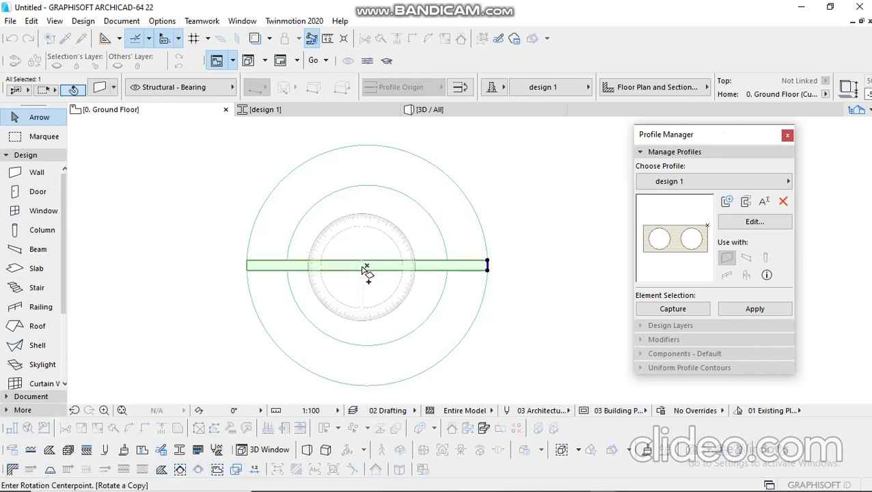
scroll(368, 270, "up", 3)
left_click(371, 263)
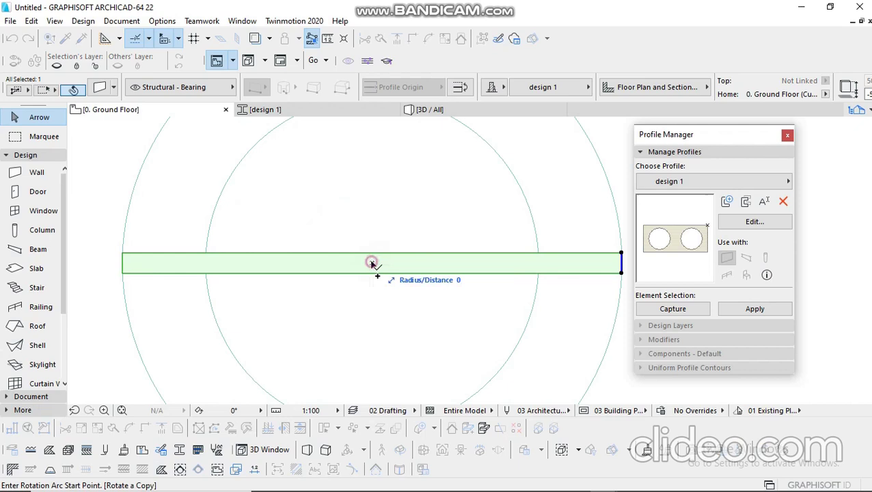
left_click(425, 263)
left_click(375, 331)
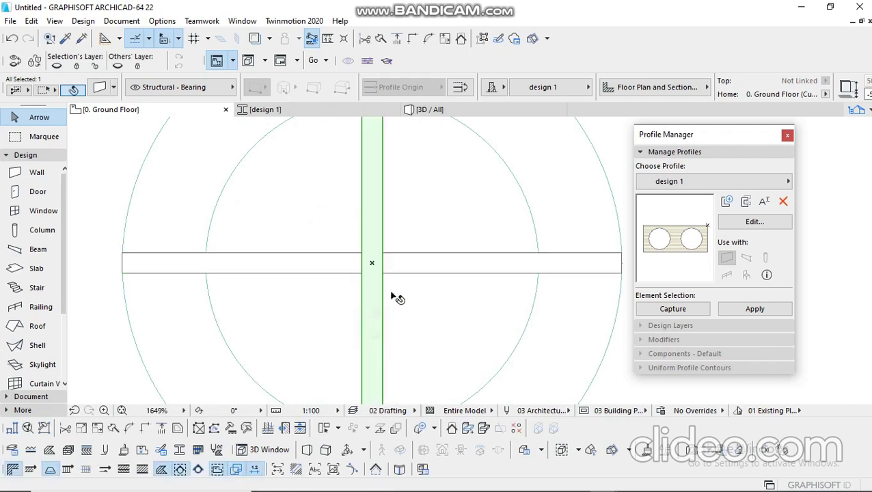
In the 3D view, lower the solid round glass slab 500 so it rests on the crossing walls.
scroll(401, 218, "down", 5)
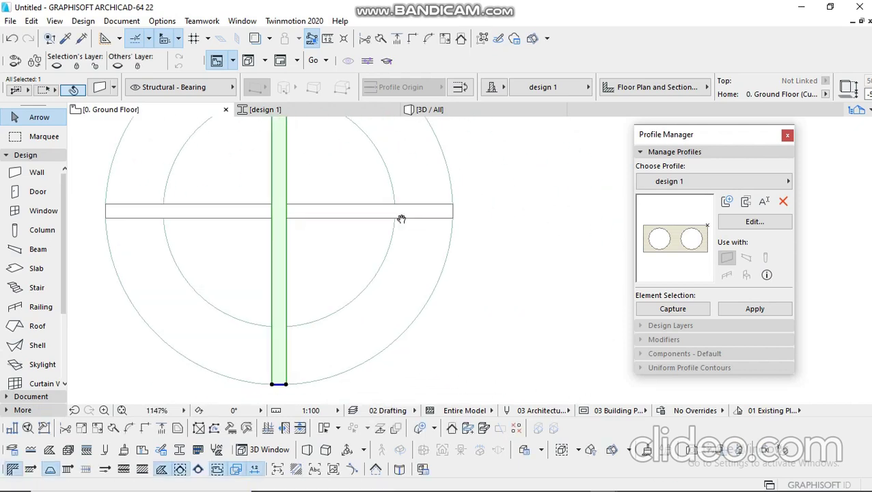
left_click(447, 114)
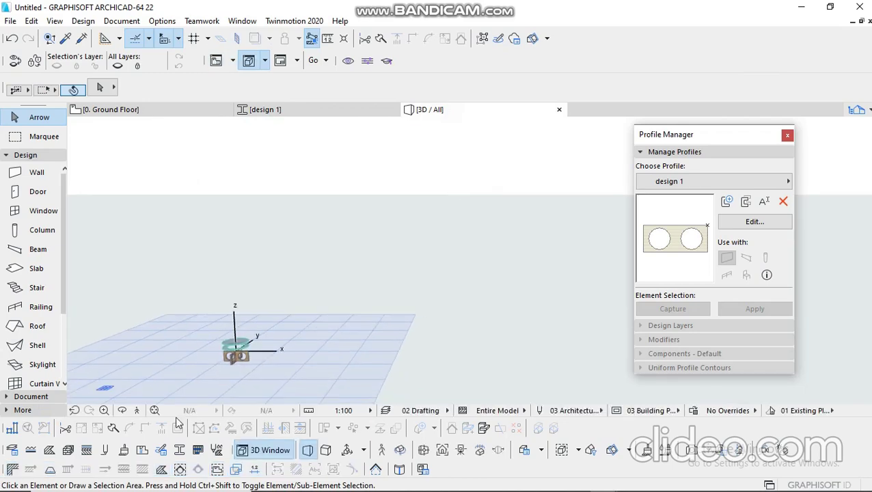
scroll(231, 360, "up", 5)
scroll(253, 341, "up", 3)
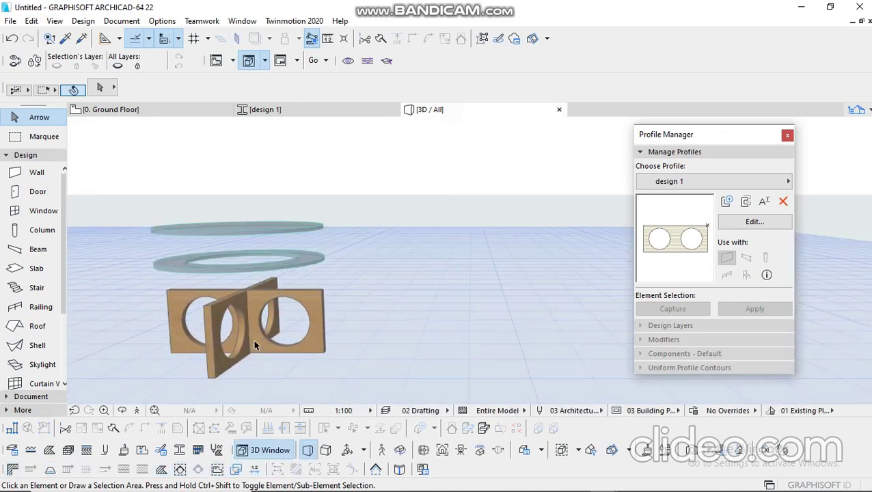
left_click(308, 238)
scroll(305, 244, "up", 2)
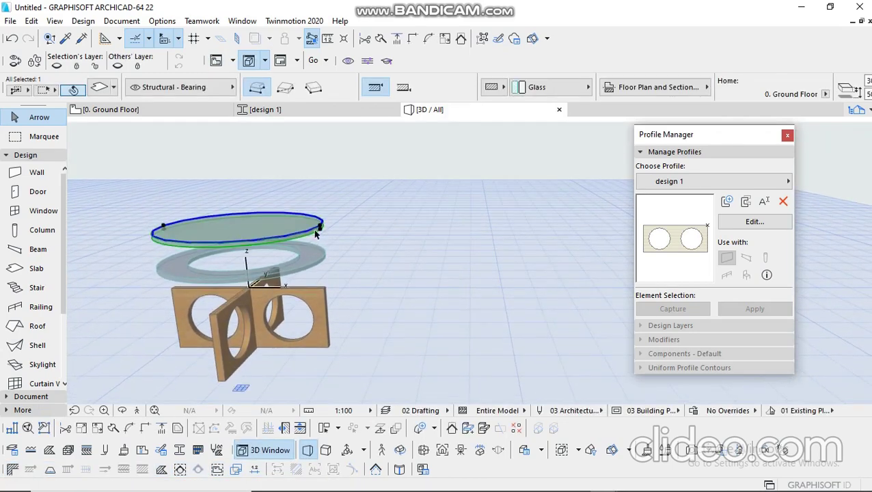
left_click(319, 224)
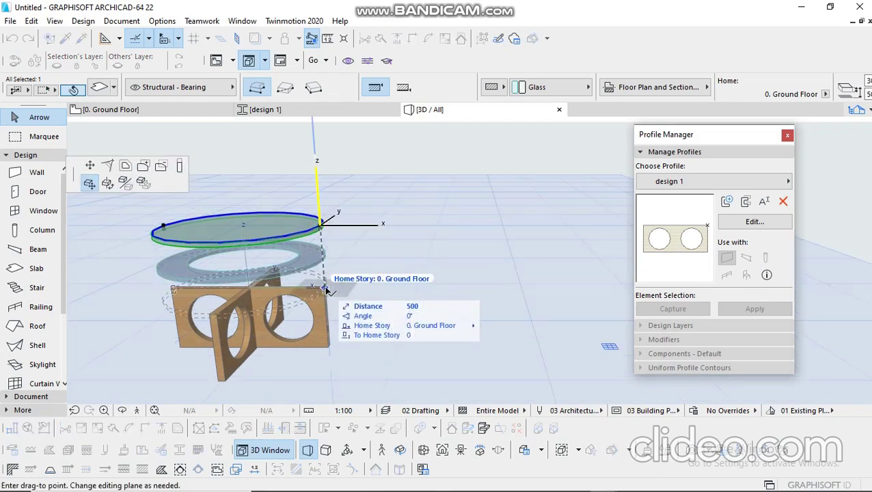
left_click(326, 290)
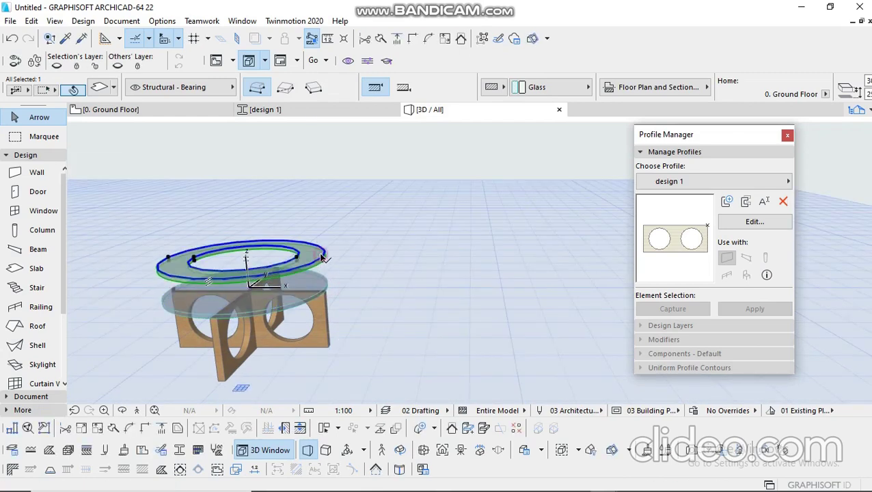
Lower the ring-shaped glass slab 520 vertically so it cuts through the crossing walls as a lower shelf.
left_click(323, 257)
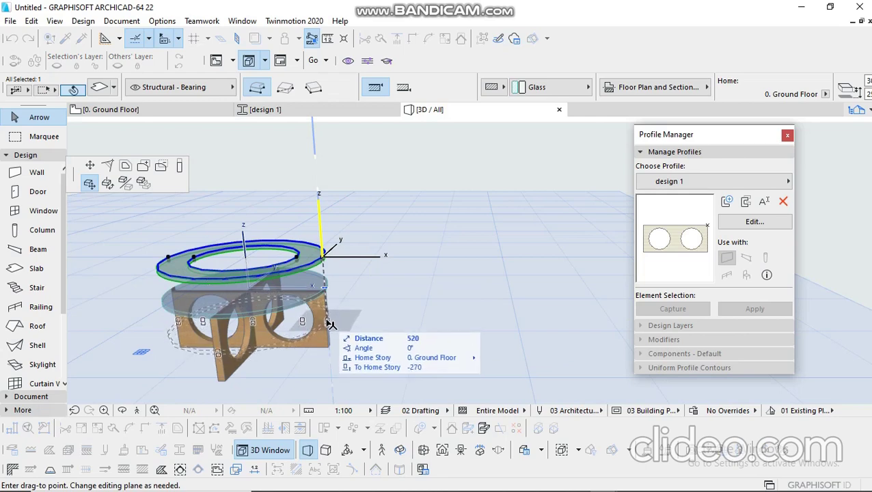
left_click(328, 323)
left_click(382, 300)
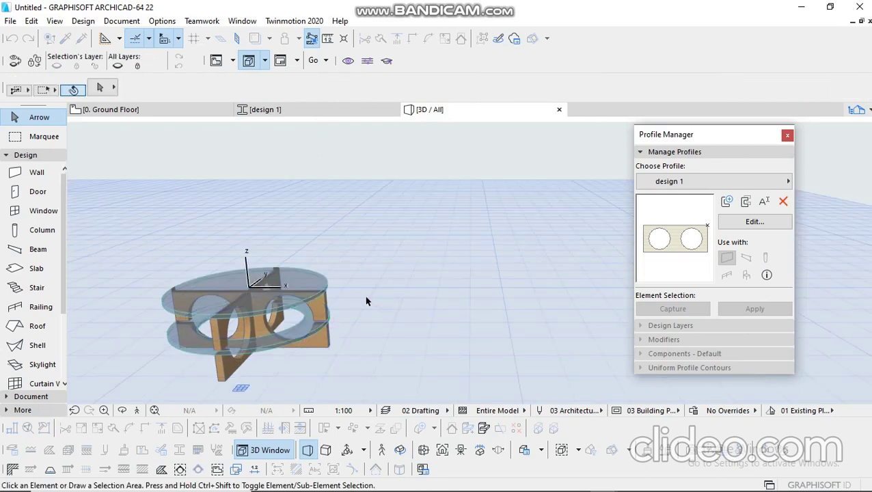
Override all surfaces of the ring-shaped slab with Paint - Dark Gray and accept the settings.
middle_click_drag(365, 301, 277, 319, "shift")
left_click(312, 335)
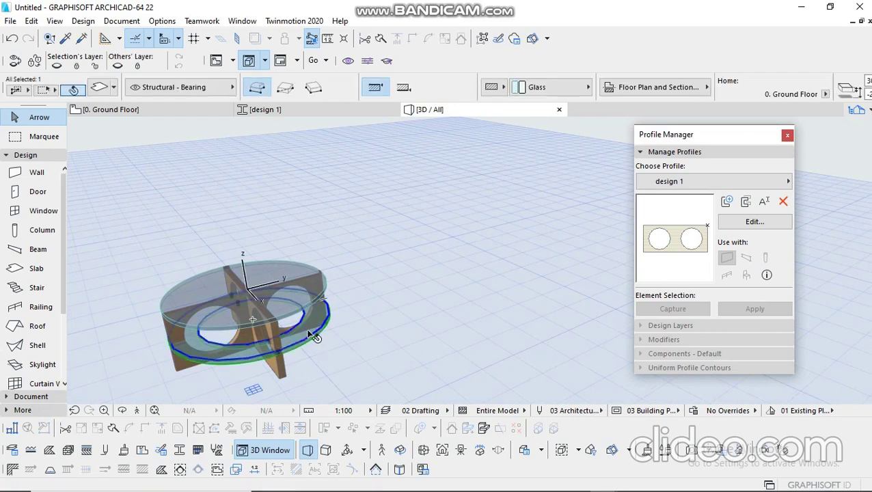
key("ctrl+t")
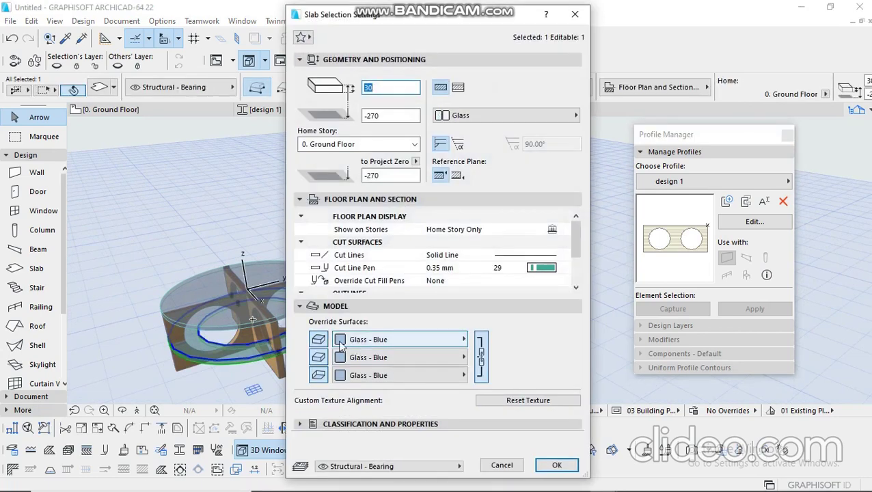
left_click(350, 342)
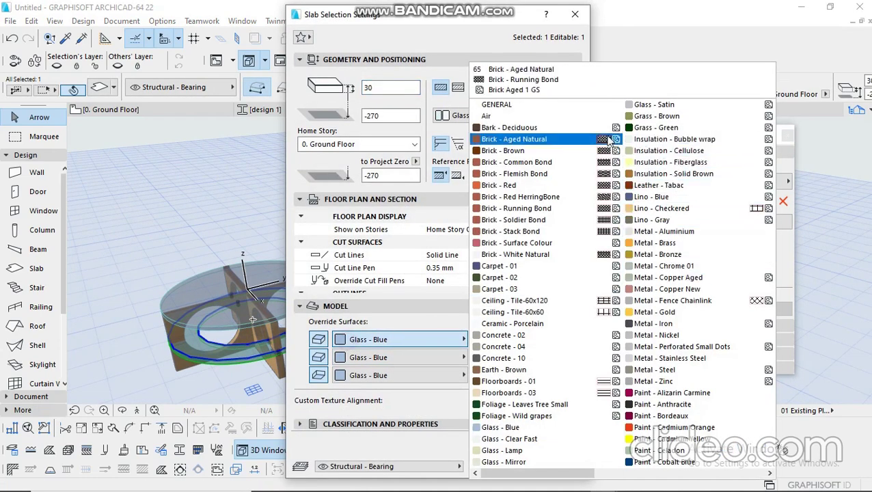
scroll(562, 173, "down", 5)
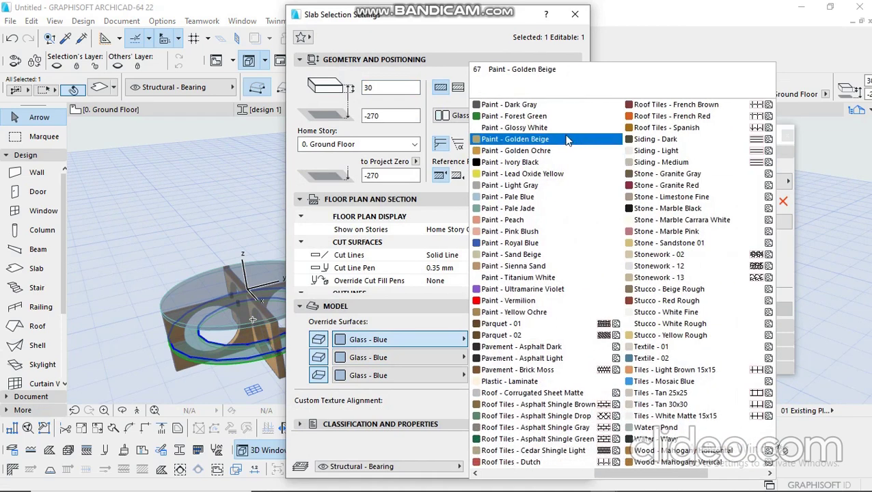
left_click(509, 106)
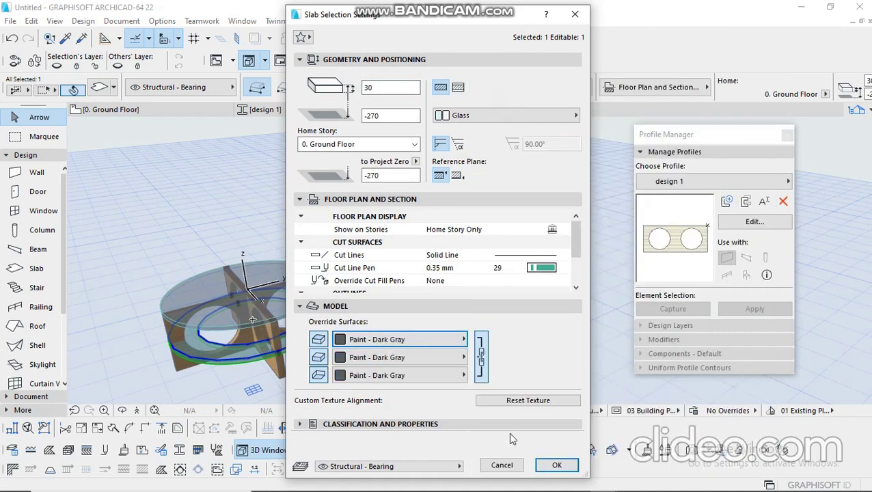
left_click(545, 467)
left_click(500, 273)
Start synchronizing the finished table model with Twinmotion.
middle_click_drag(429, 279, 342, 363)
left_click(348, 61)
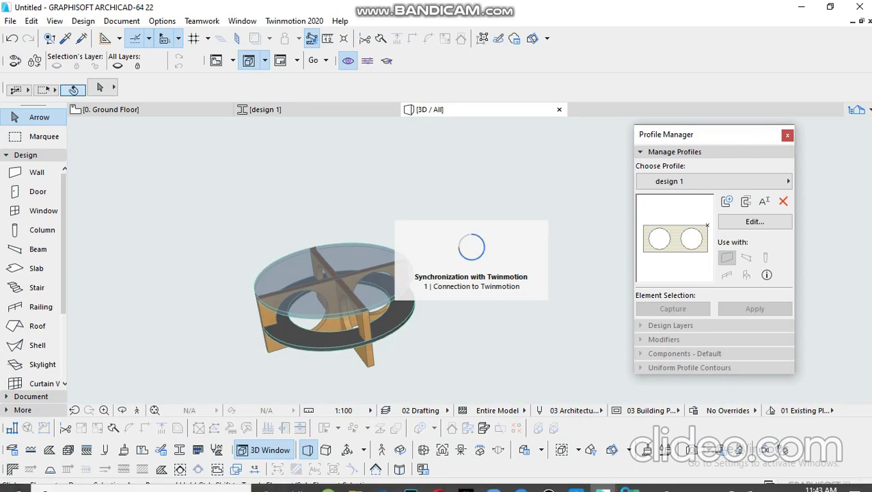
mouse_move(552, 481)
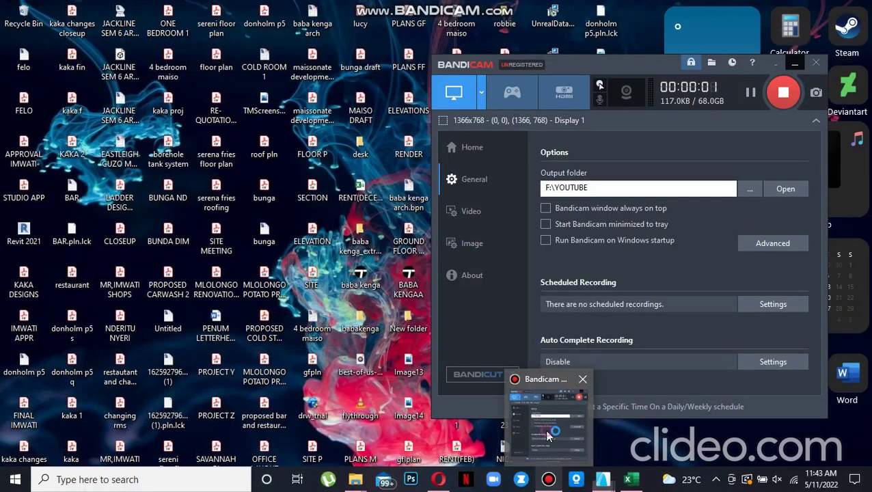
left_click(551, 427)
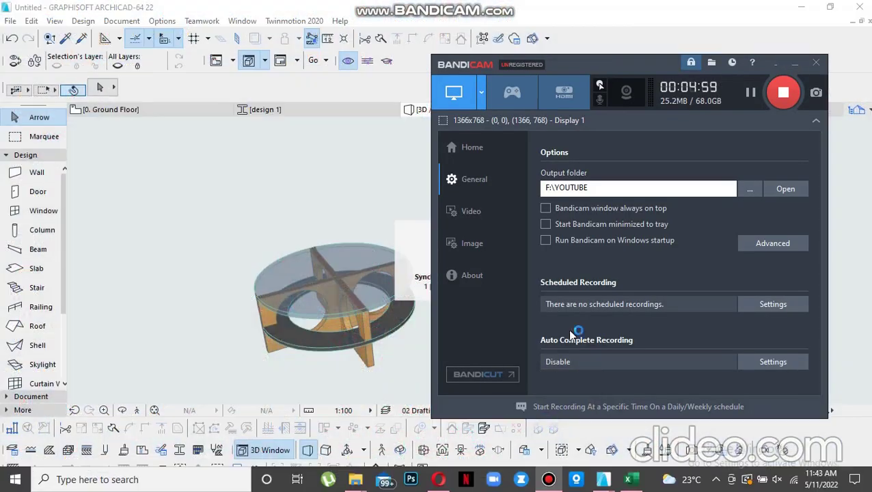
left_click(795, 63)
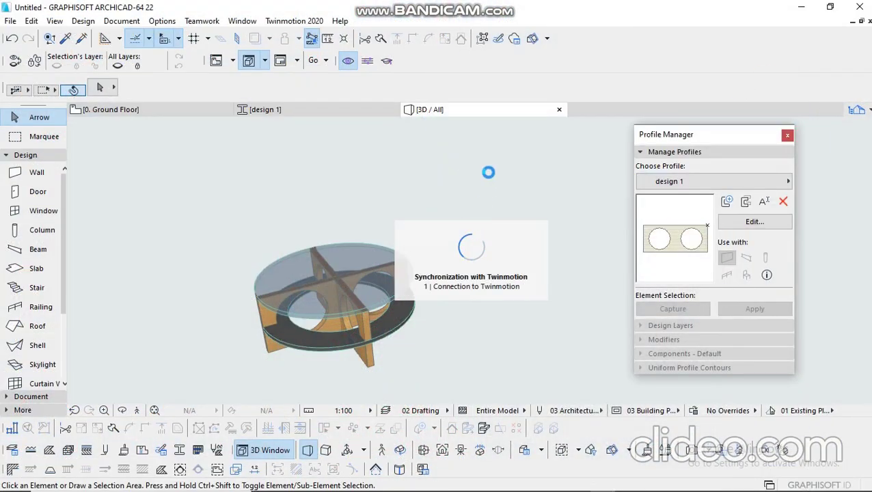